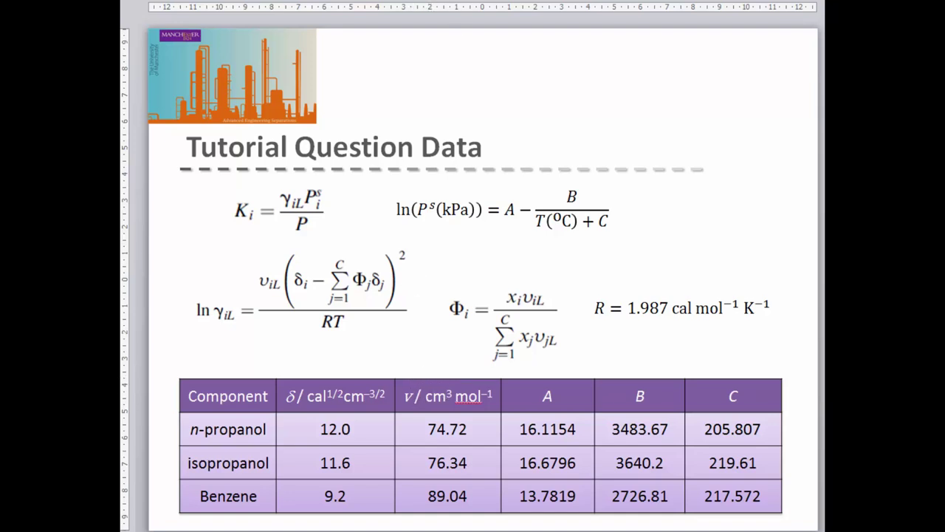
Step: Switch from the question data slide to the Excel workbook and review the component data in B4:H7 and the unit labels in F9 and G9
{"action": "key", "text": "alt+Tab"}
{"action": "left_click_drag", "start_coordinate": [230, 76], "coordinate": [604, 125]}
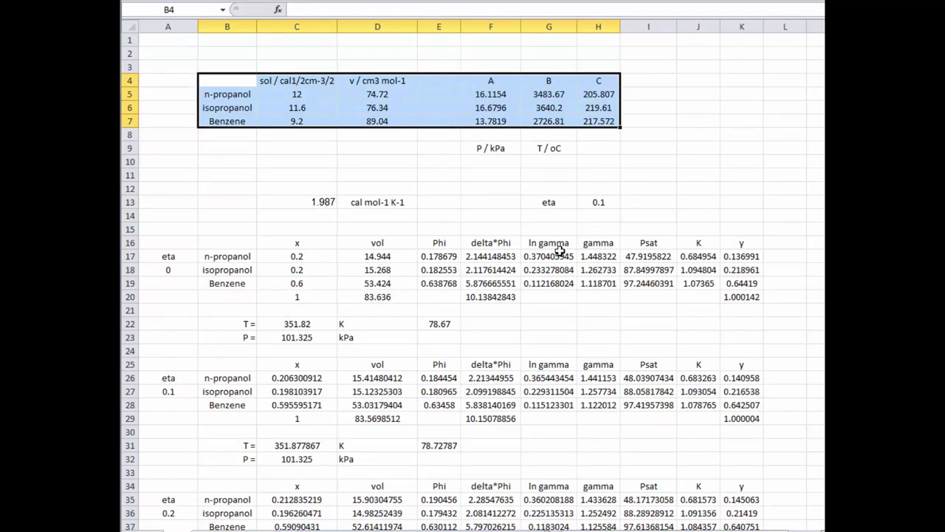
{"action": "left_click", "coordinate": [492, 149]}
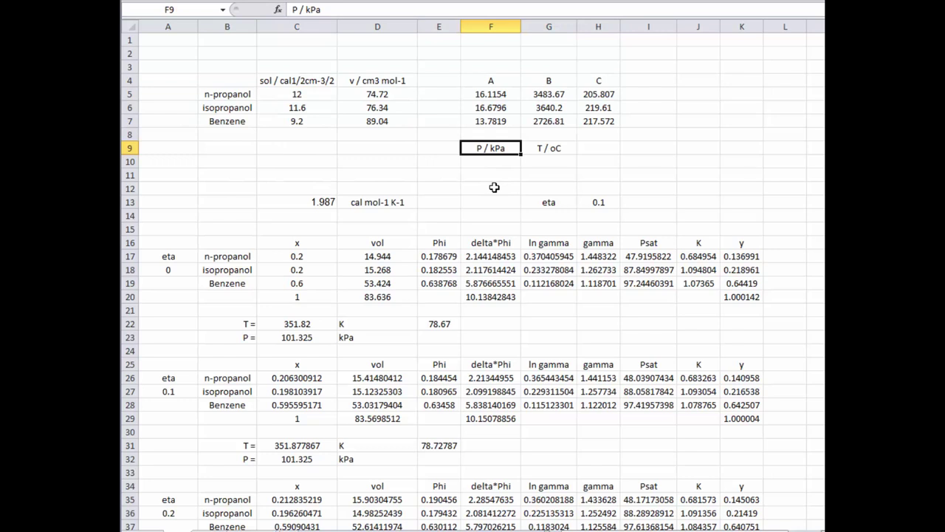
{"action": "left_click", "coordinate": [565, 147]}
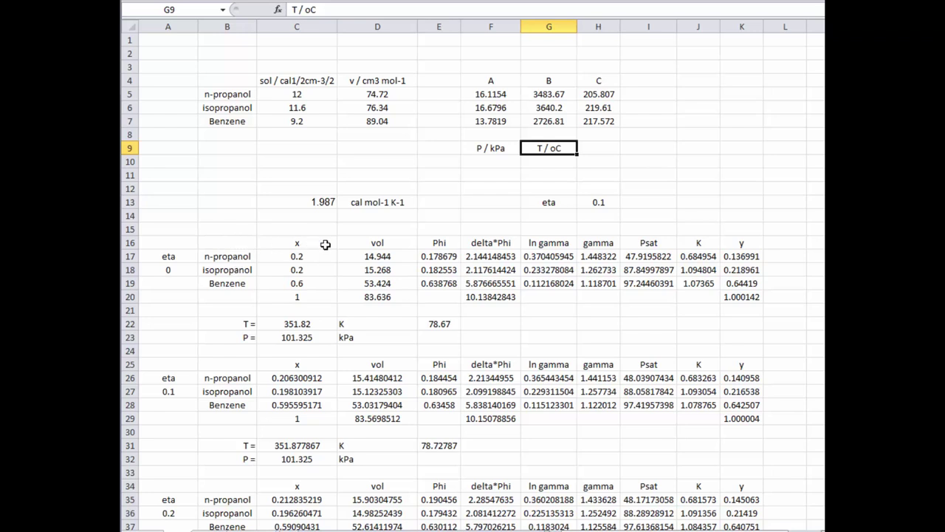
Step: Examine the component names and x values in the eta 0 block, and inspect the formula for the x total in C20
{"action": "left_click_drag", "start_coordinate": [242, 245], "coordinate": [242, 272]}
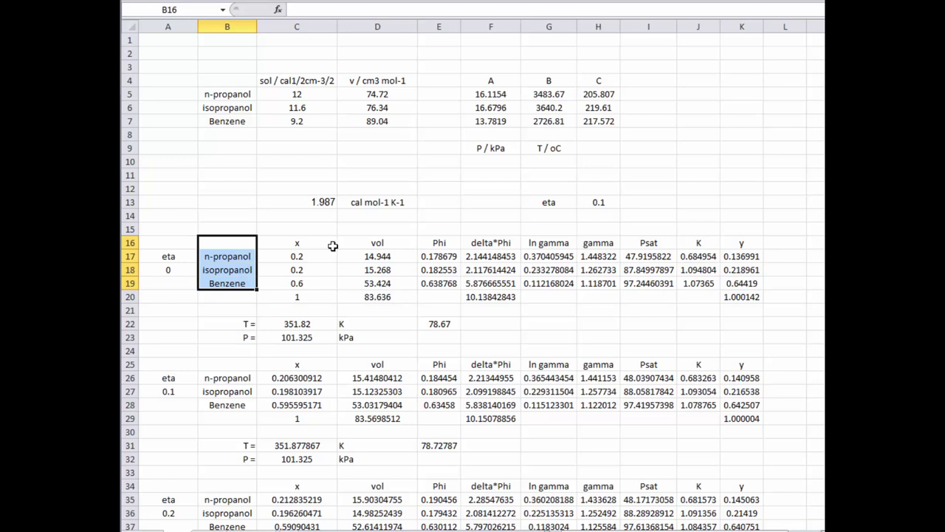
{"action": "left_click_drag", "start_coordinate": [328, 239], "coordinate": [325, 284]}
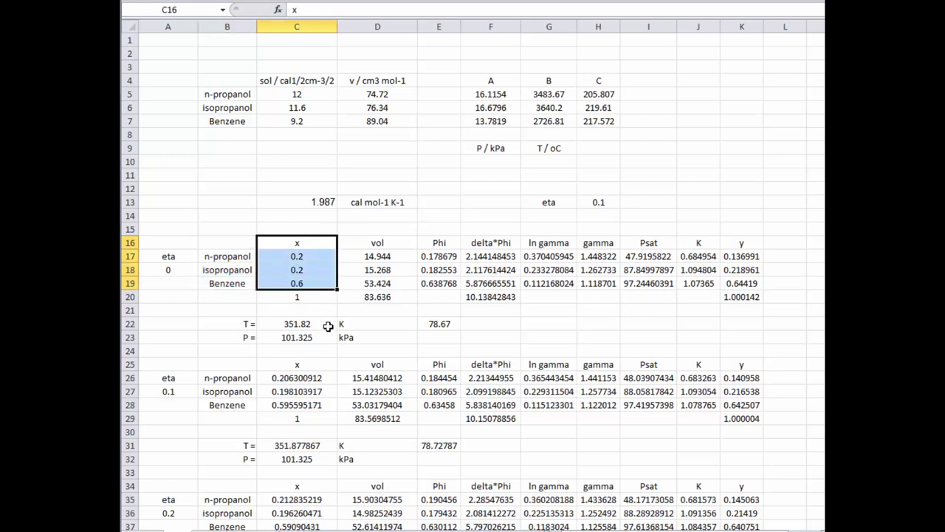
{"action": "left_click", "coordinate": [310, 295]}
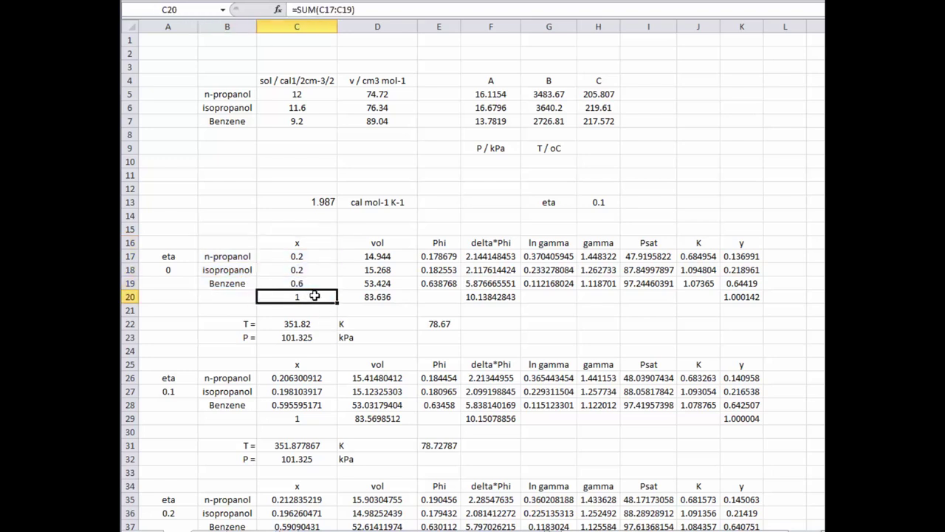
{"action": "left_click", "coordinate": [373, 10]}
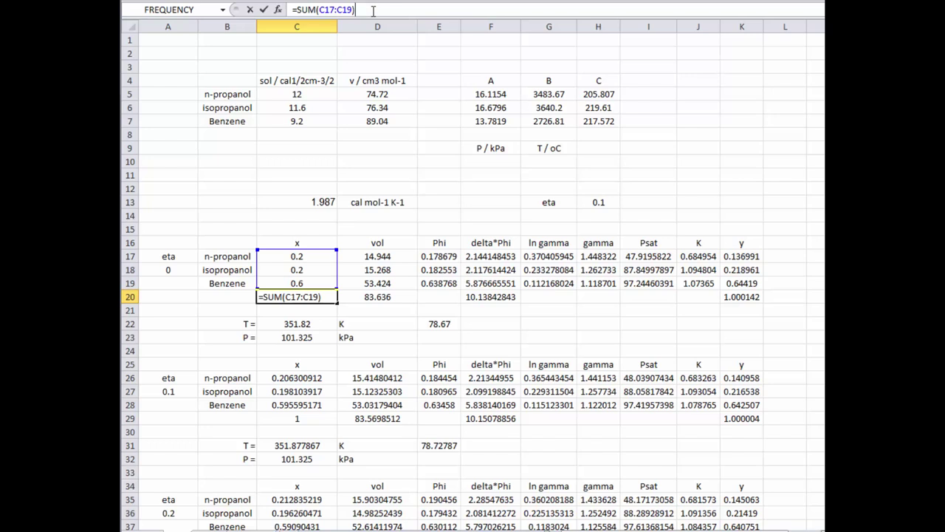
{"action": "key", "text": "Return"}
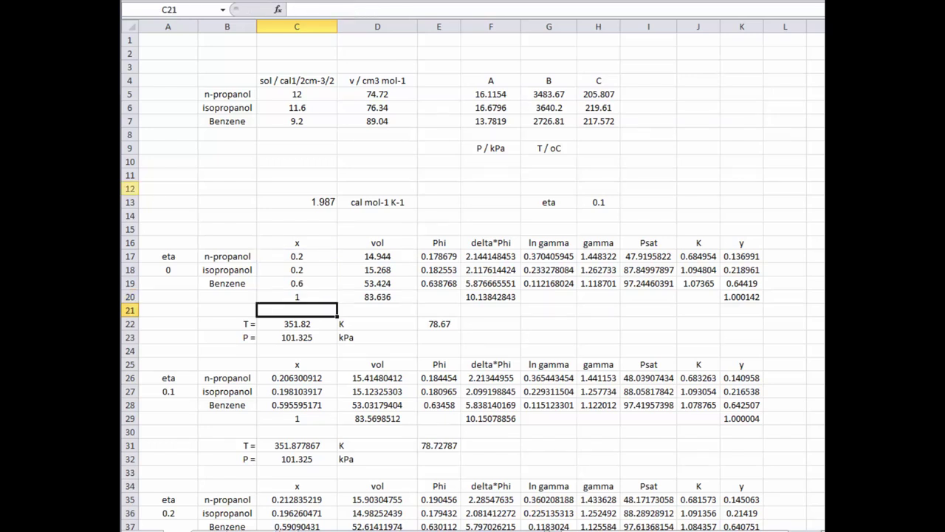
Step: Consult the equations on the slide, and trace the cell references of the vol formulas and their total in D17:D20
{"action": "key", "text": "alt+Tab"}
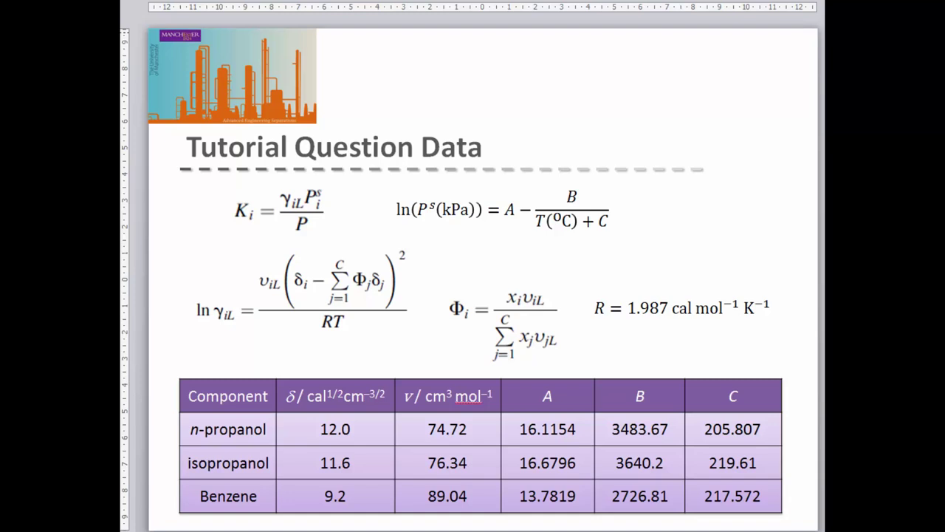
{"action": "key", "text": "alt+Tab"}
{"action": "left_click", "coordinate": [403, 257]}
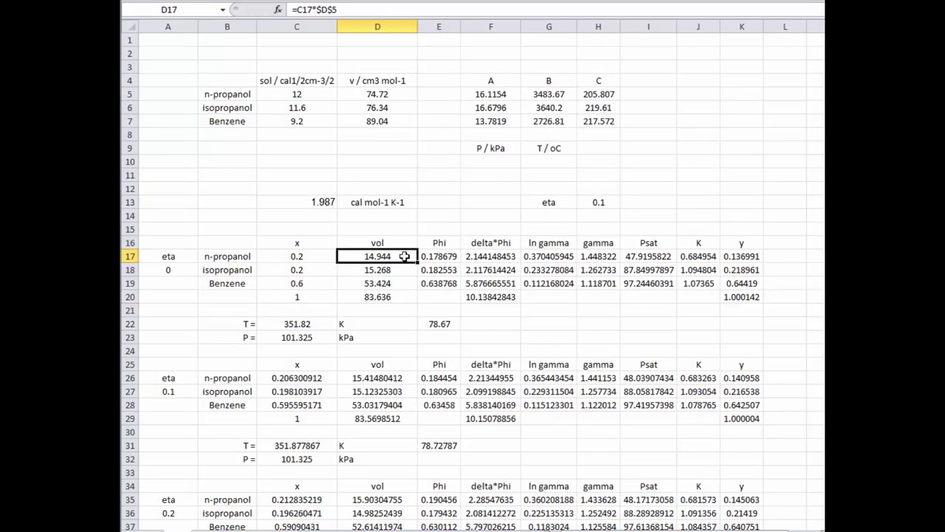
{"action": "left_click", "coordinate": [375, 9]}
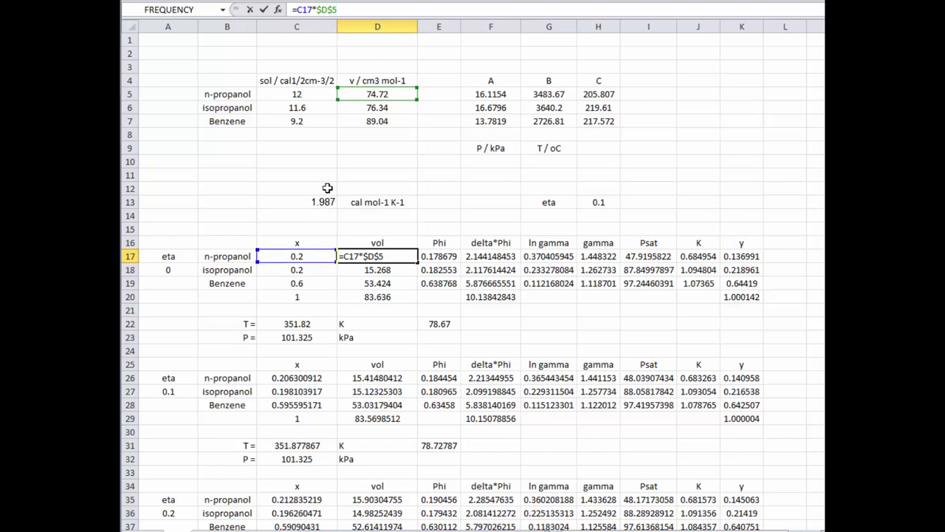
{"action": "left_click_drag", "start_coordinate": [410, 103], "coordinate": [409, 95]}
{"action": "key", "text": "Return"}
{"action": "left_click", "coordinate": [435, 13]}
{"action": "key", "text": "Return"}
{"action": "left_click", "coordinate": [434, 13]}
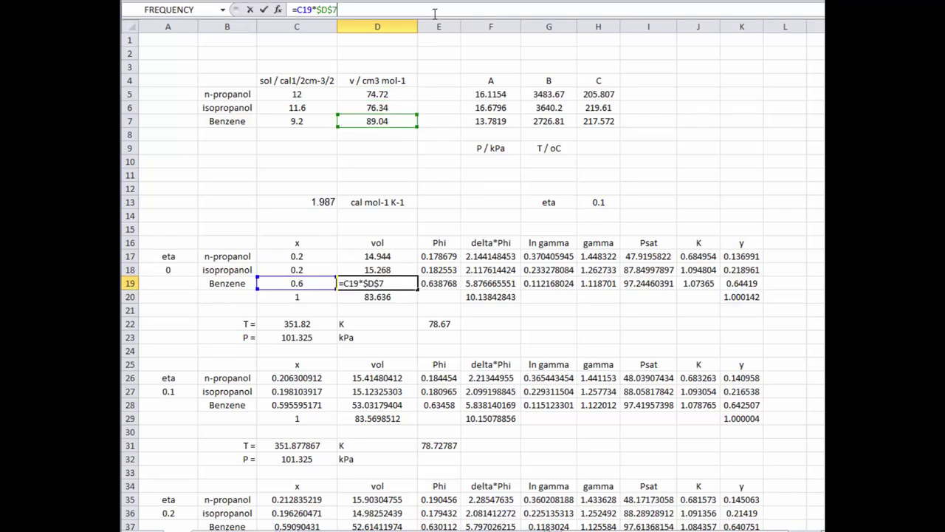
{"action": "key", "text": "Return"}
{"action": "left_click", "coordinate": [435, 15]}
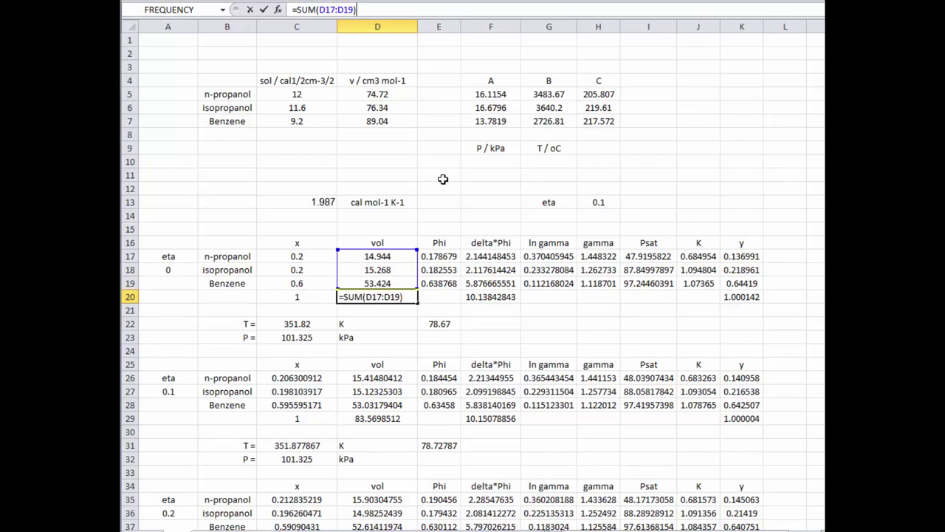
{"action": "key", "text": "Return"}
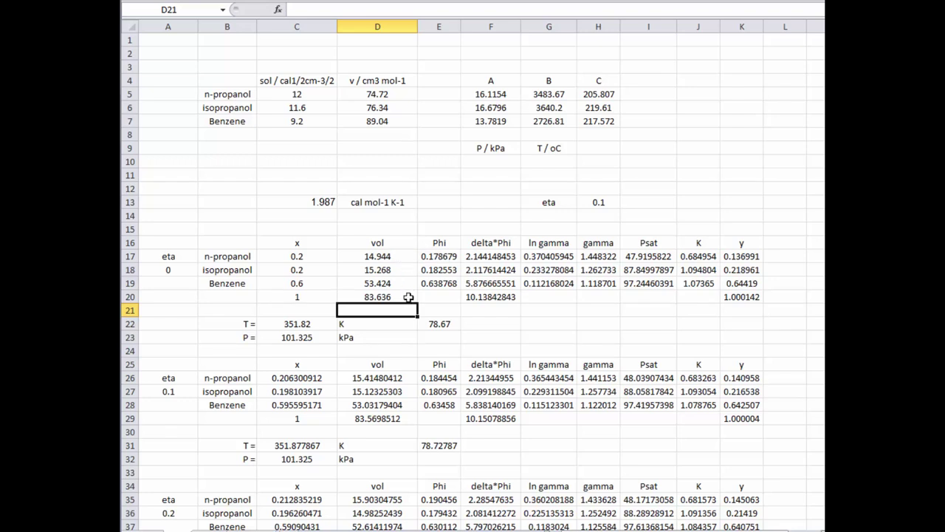
Step: Inspect the Phi formulas for all three components in E17:E19 and trace the cells they reference
{"action": "left_click", "coordinate": [452, 257]}
{"action": "left_click", "coordinate": [442, 13]}
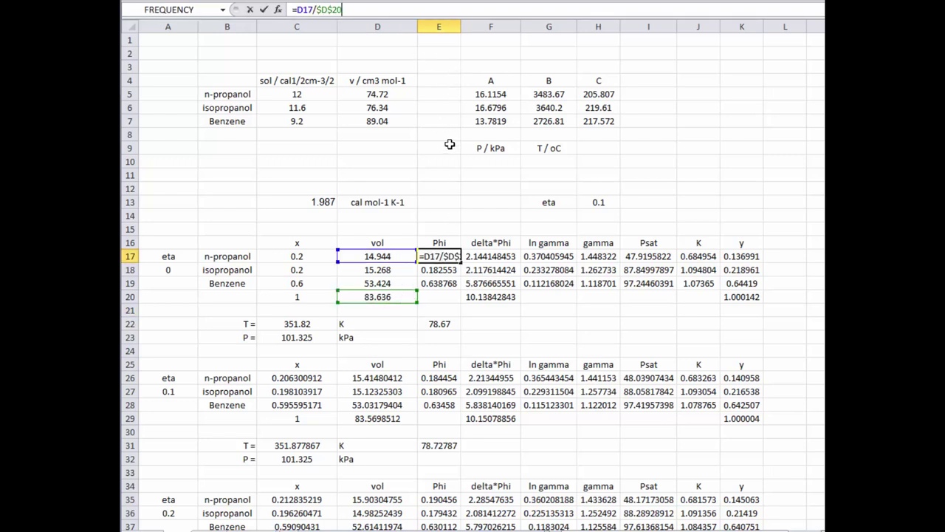
{"action": "key", "text": "Return"}
{"action": "left_click", "coordinate": [447, 13]}
{"action": "key", "text": "Return"}
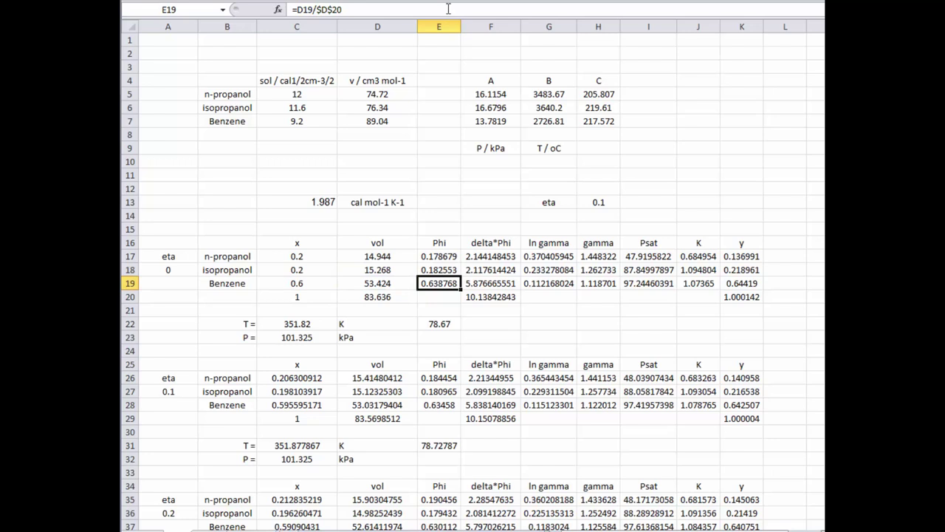
{"action": "left_click", "coordinate": [449, 8]}
{"action": "key", "text": "Return"}
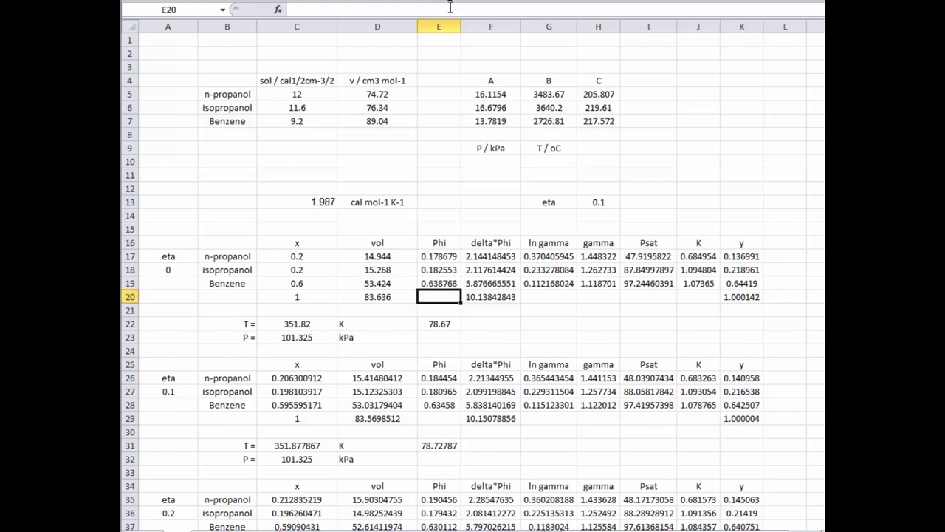
{"action": "left_click", "coordinate": [442, 159]}
Step: Trace the cell references of the delta*Phi formulas in F17:F19 and of their sum in F20
{"action": "key", "text": "alt+Tab"}
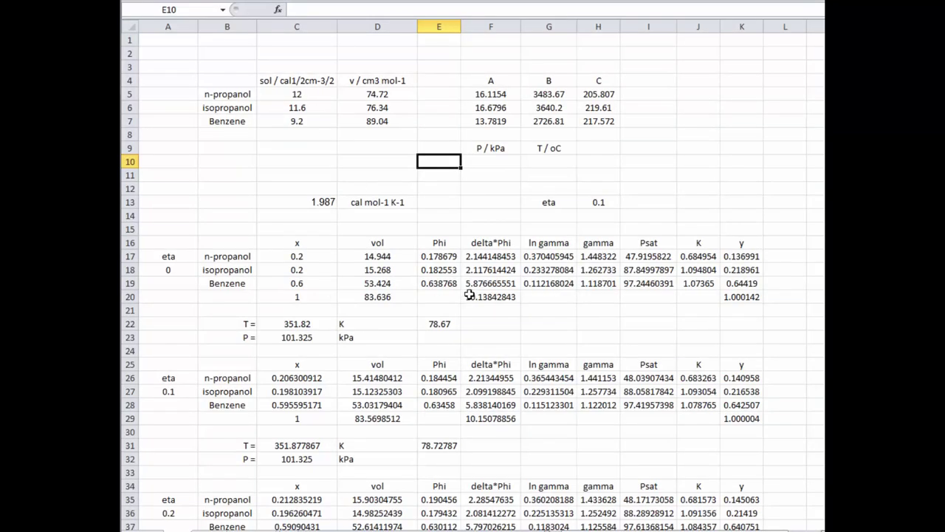
{"action": "left_click", "coordinate": [491, 256]}
{"action": "left_click", "coordinate": [370, 8]}
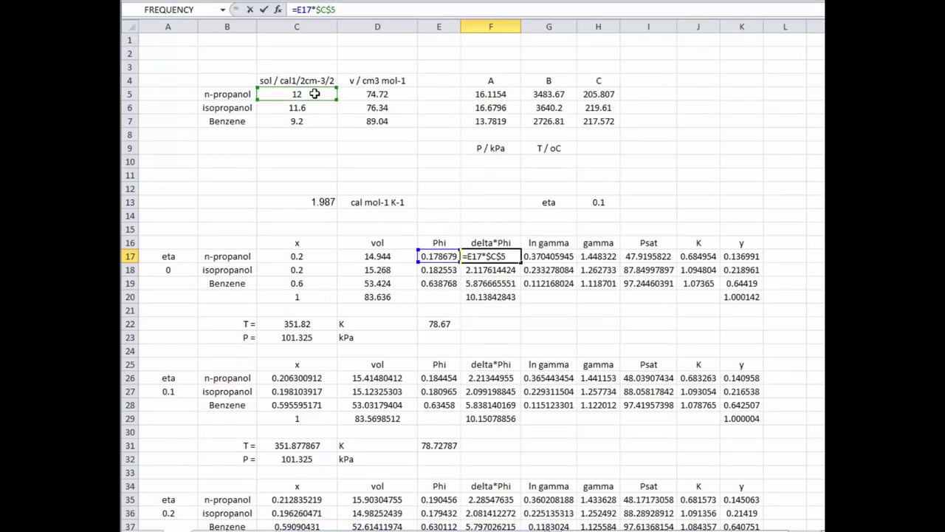
{"action": "key", "text": "Return"}
{"action": "left_click", "coordinate": [399, 10]}
{"action": "key", "text": "Return"}
{"action": "left_click", "coordinate": [400, 8]}
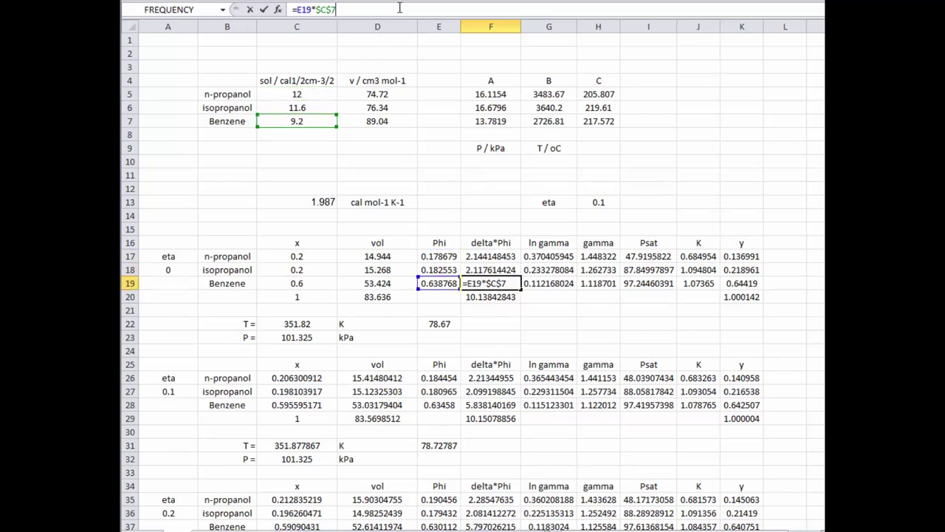
{"action": "key", "text": "Return"}
{"action": "left_click", "coordinate": [443, 10]}
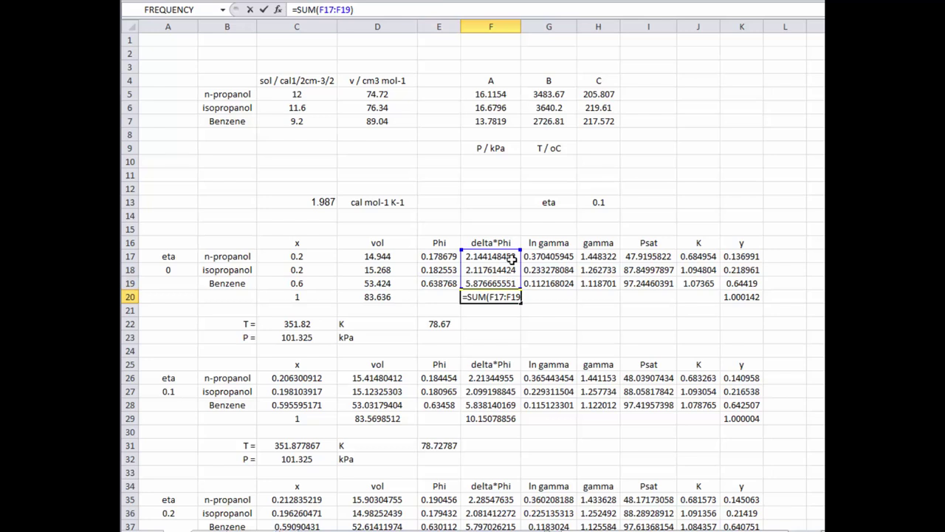
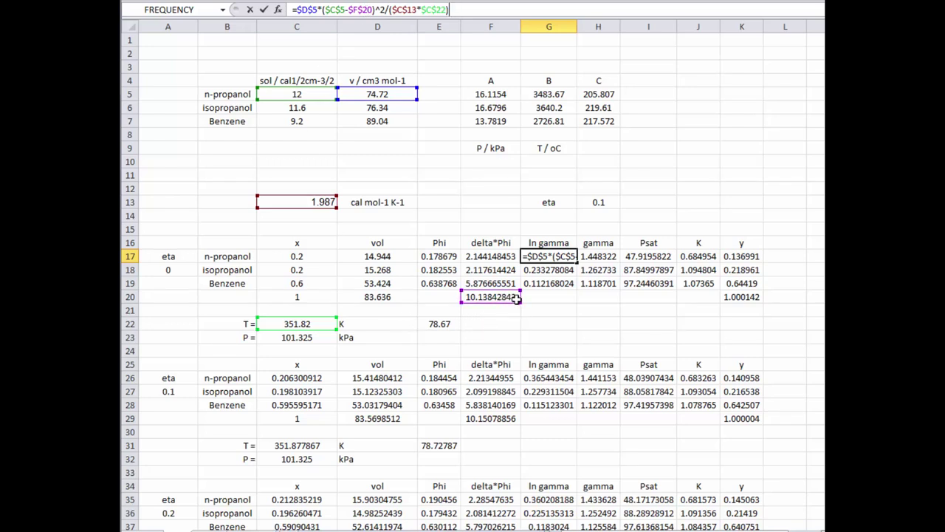
Step: Inspect the ln gamma formulas for the three components in G17:G19 and trace the cells they reference
{"action": "left_click", "coordinate": [384, 10]}
{"action": "type", "text": "/"}
{"action": "key", "text": "Return"}
{"action": "left_click", "coordinate": [485, 10]}
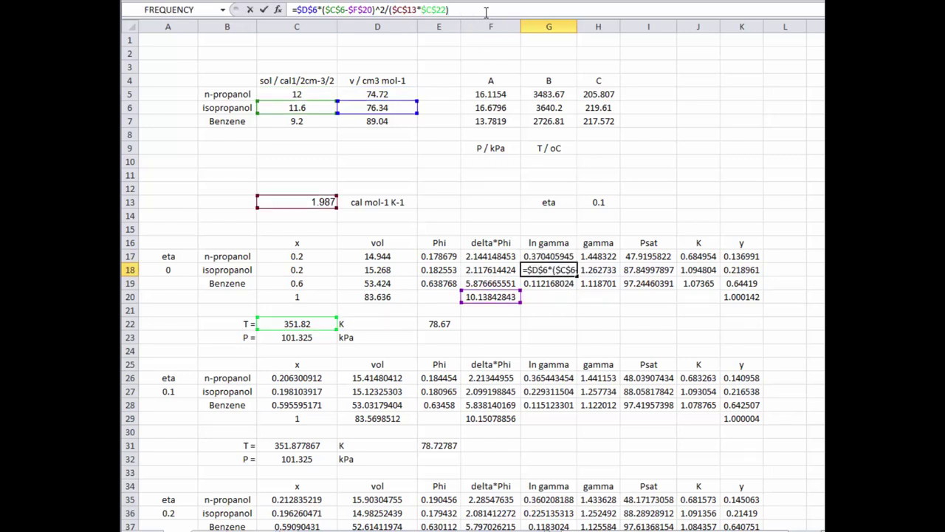
{"action": "key", "text": "Return"}
{"action": "left_click", "coordinate": [486, 10]}
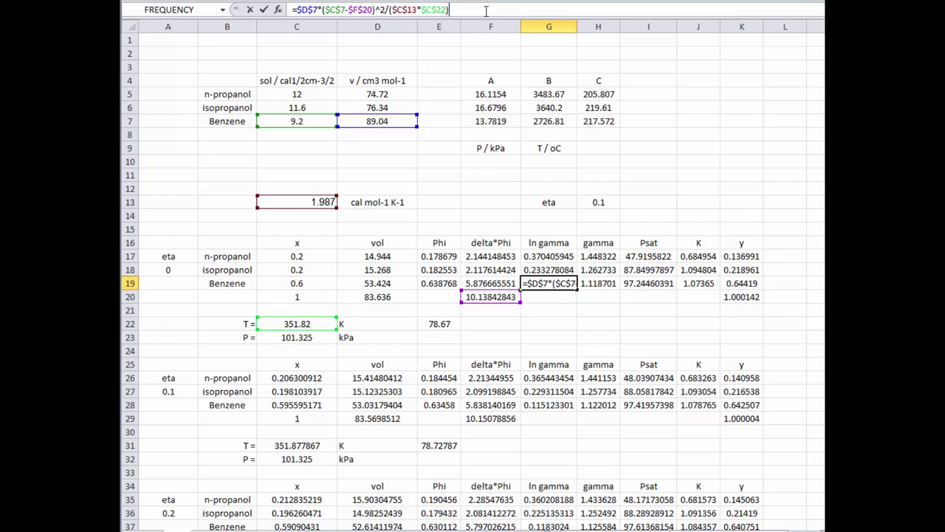
{"action": "key", "text": "Return"}
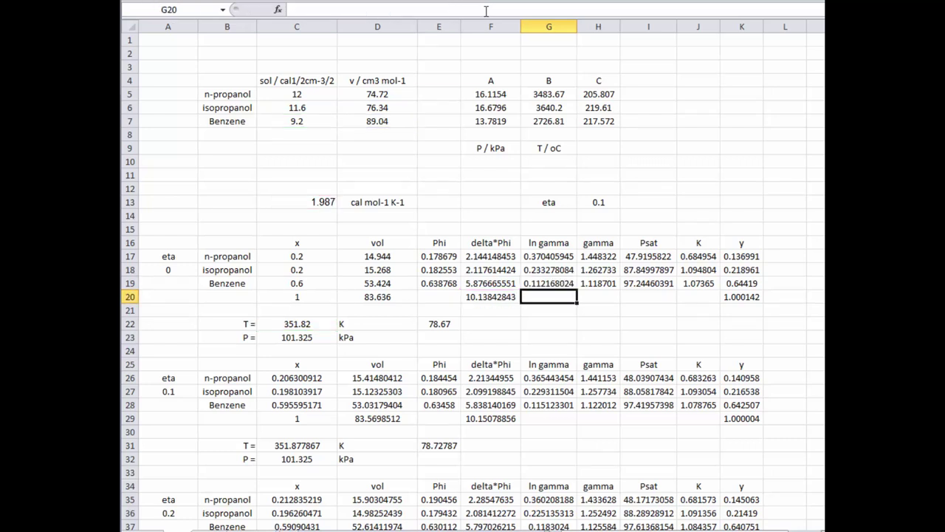
Step: Check the activity coefficient equation on the slide, and inspect the gamma formula in H17 and the gamma values in H17:H19
{"action": "key", "text": "alt+Tab"}
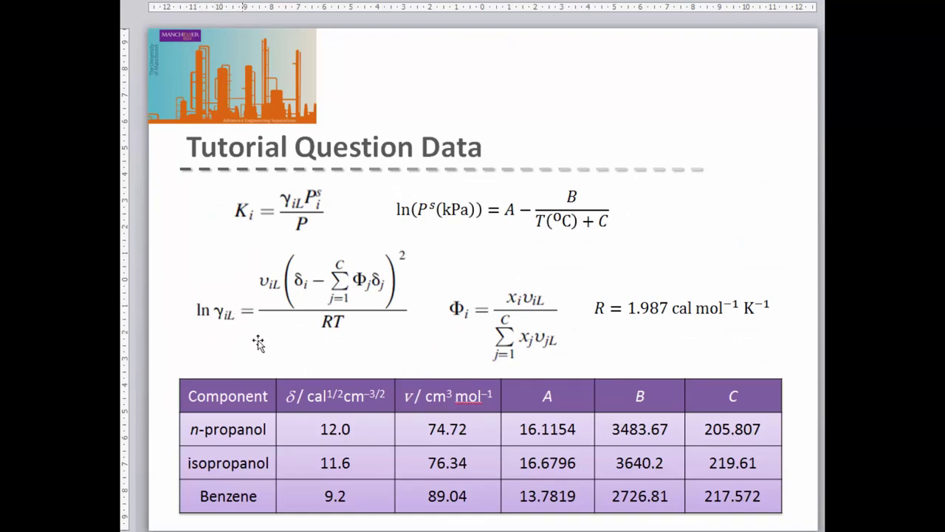
{"action": "key", "text": "alt+Tab"}
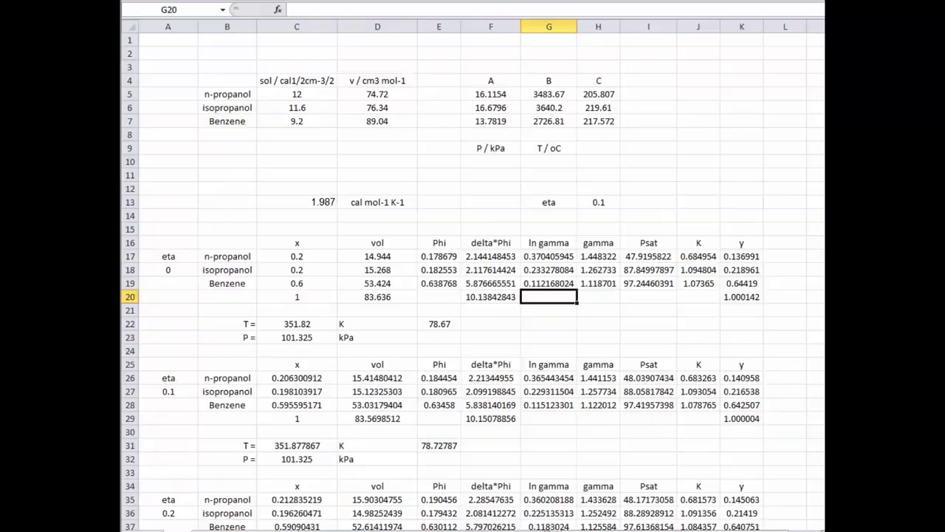
{"action": "left_click", "coordinate": [615, 255]}
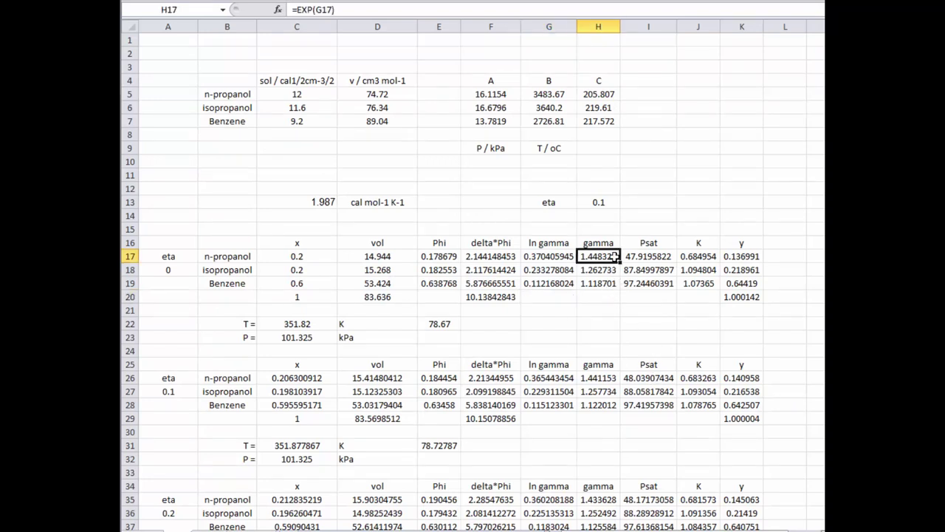
{"action": "left_click", "coordinate": [491, 14]}
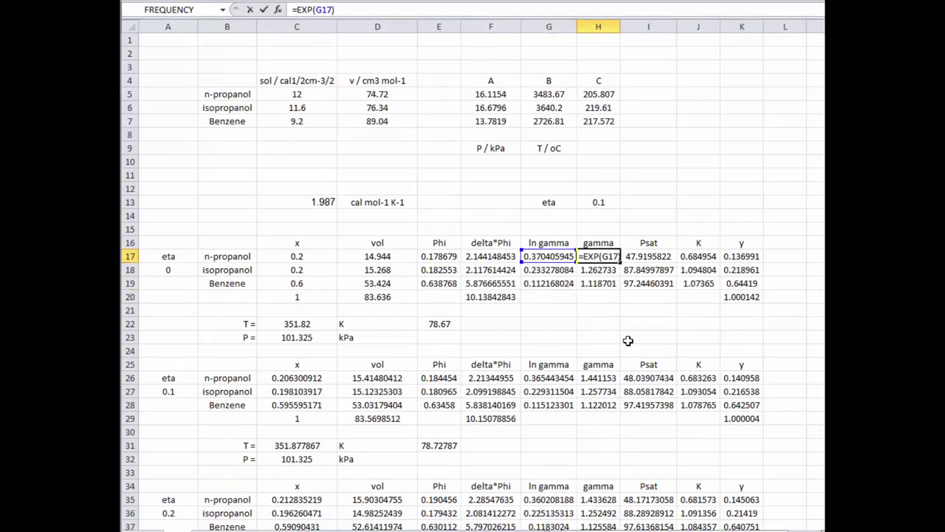
{"action": "key", "text": "Return"}
{"action": "left_click_drag", "start_coordinate": [613, 257], "coordinate": [615, 285]}
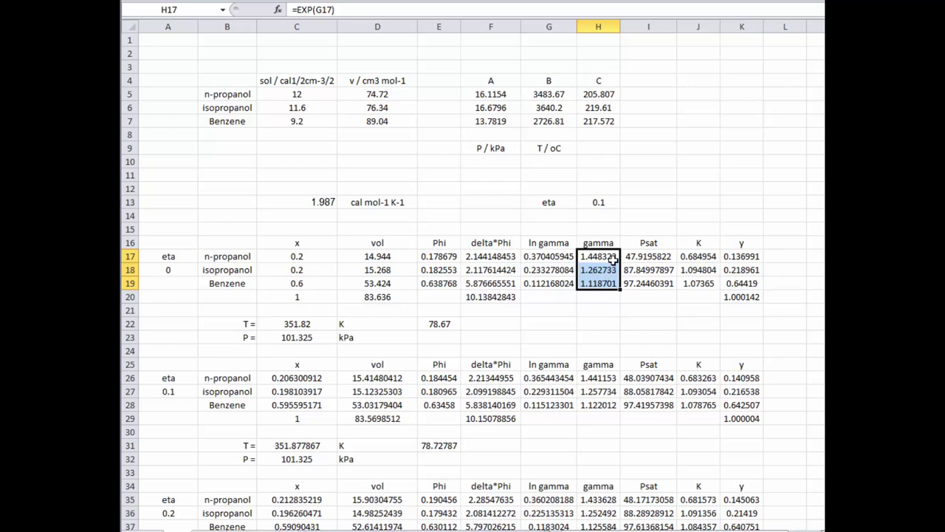
{"action": "left_click", "coordinate": [612, 299]}
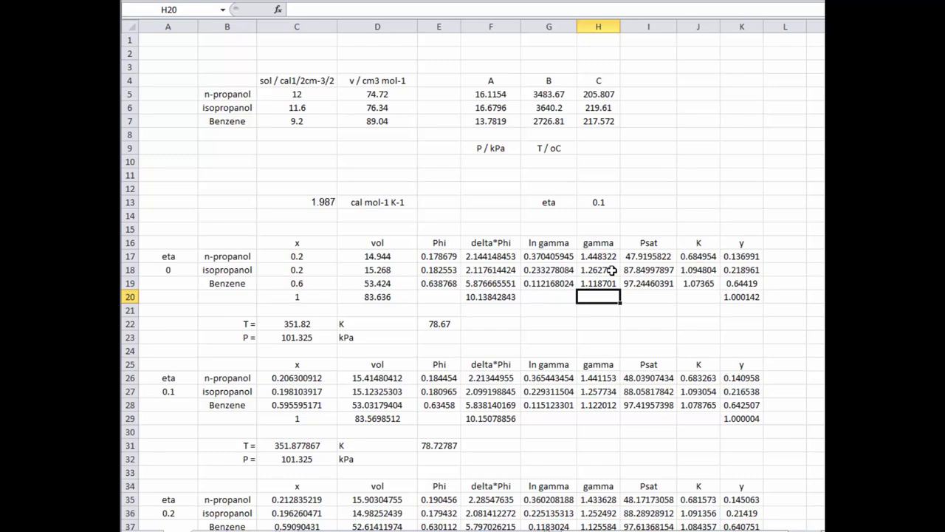
Step: Inspect the Psat formulas for the three components in I17:I19, highlighting the $C$22-273.15 term in I17, and trace their cell references
{"action": "key", "text": "alt+Tab"}
{"action": "left_click", "coordinate": [655, 257]}
{"action": "left_click", "coordinate": [477, 9]}
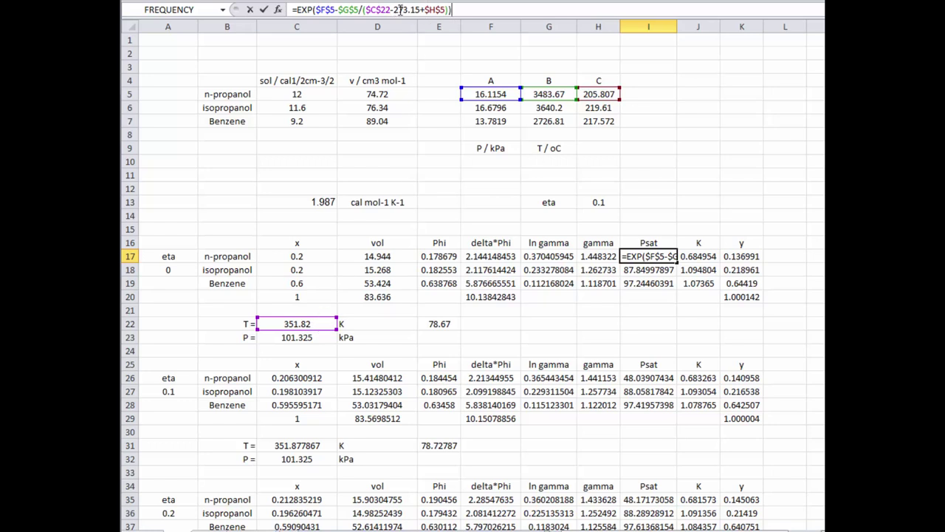
{"action": "left_click_drag", "start_coordinate": [421, 9], "coordinate": [366, 10]}
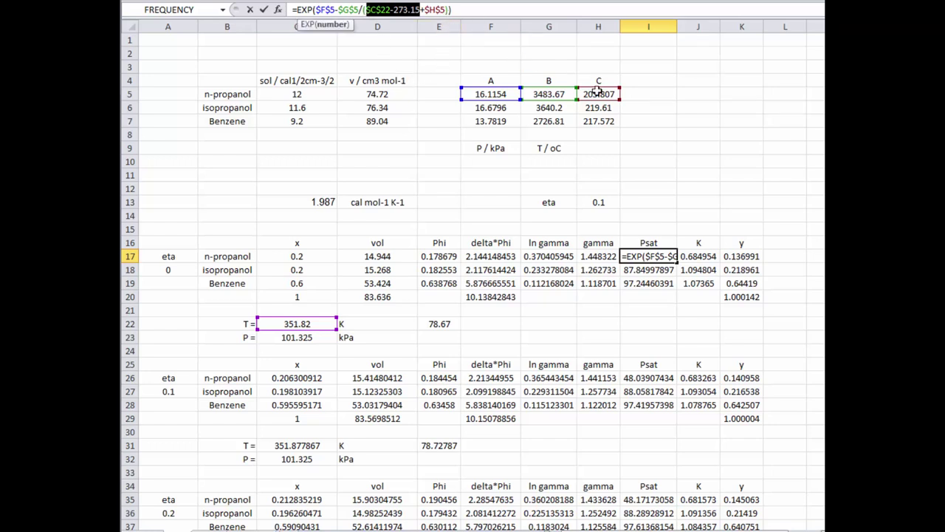
{"action": "key", "text": "Return"}
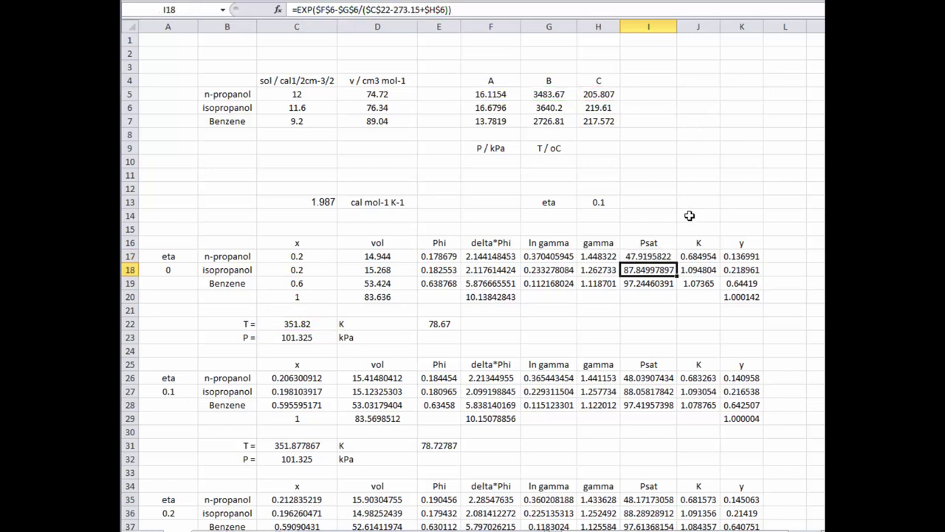
{"action": "left_click", "coordinate": [635, 9]}
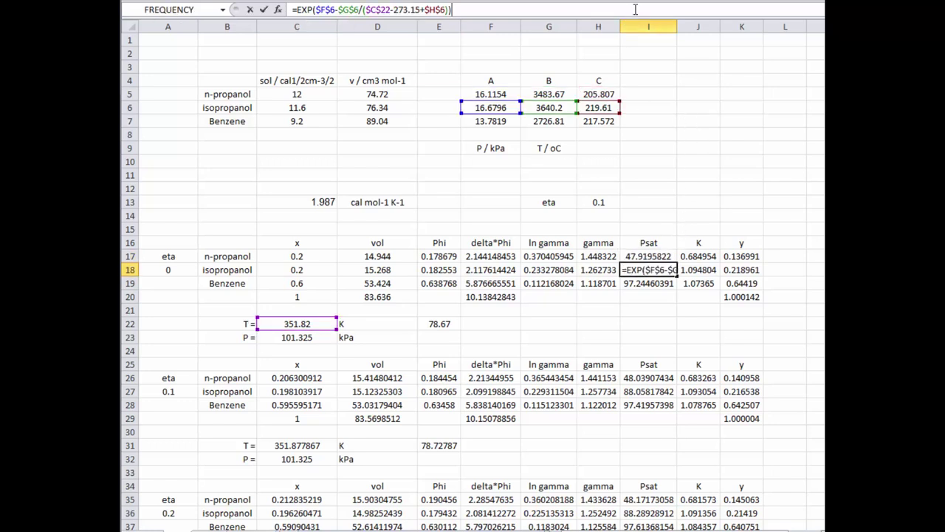
{"action": "key", "text": "Return"}
{"action": "left_click", "coordinate": [634, 9]}
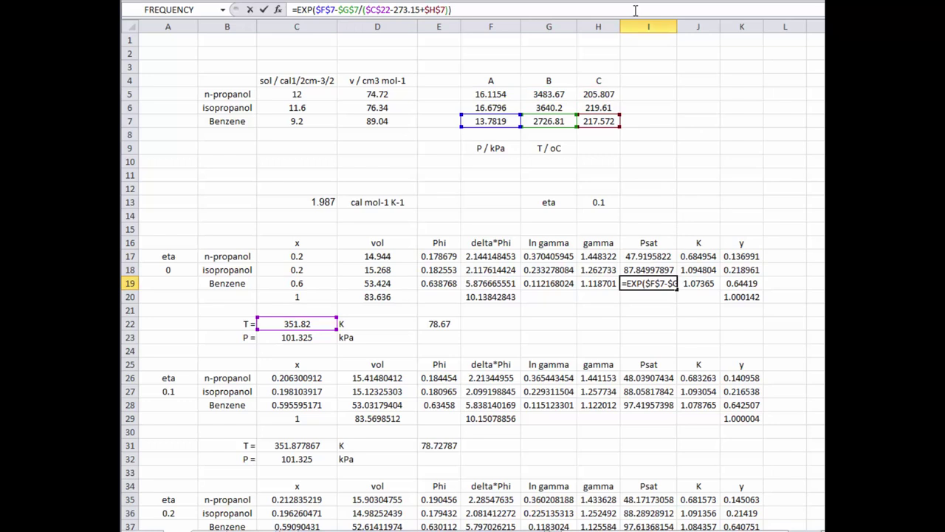
{"action": "key", "text": "Return"}
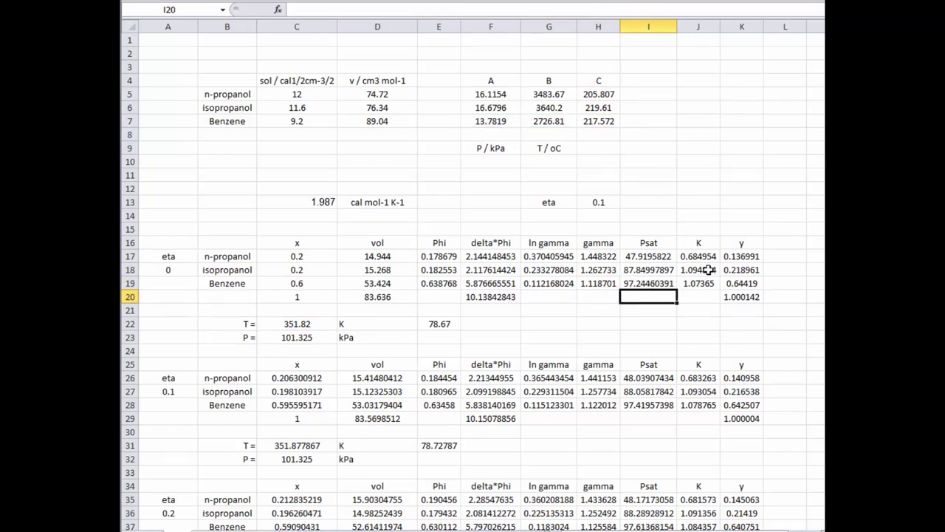
Step: Inspect the K-value formulas for all three components in J17:J19 and trace the cells referenced in J17
{"action": "left_click", "coordinate": [710, 256]}
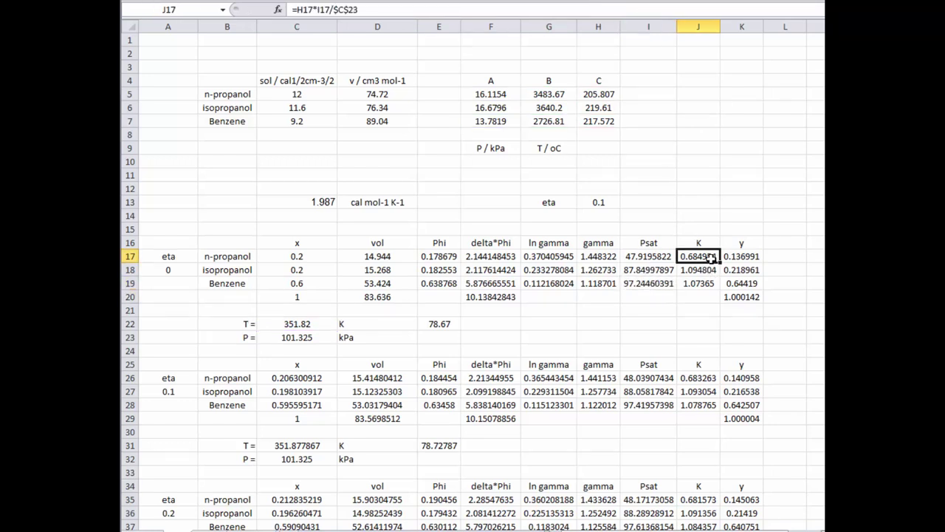
{"action": "left_click", "coordinate": [542, 11]}
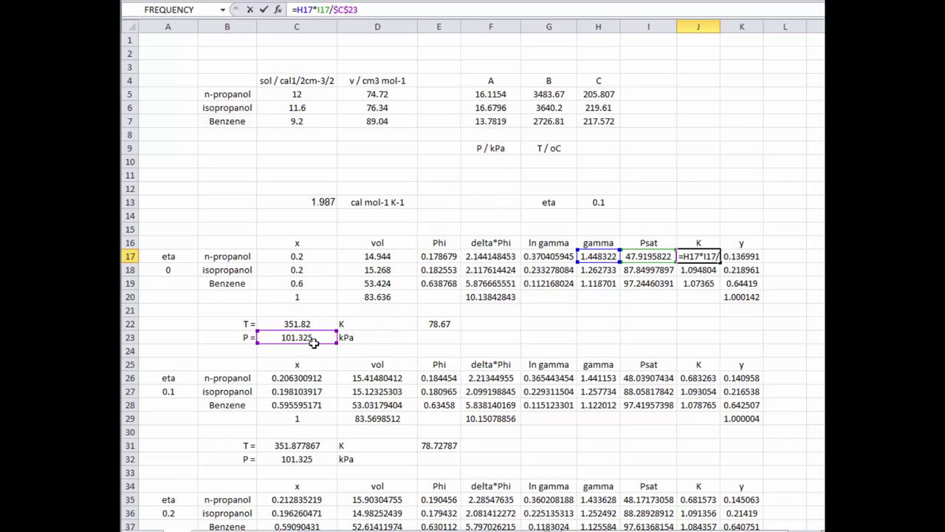
{"action": "key", "text": "Return"}
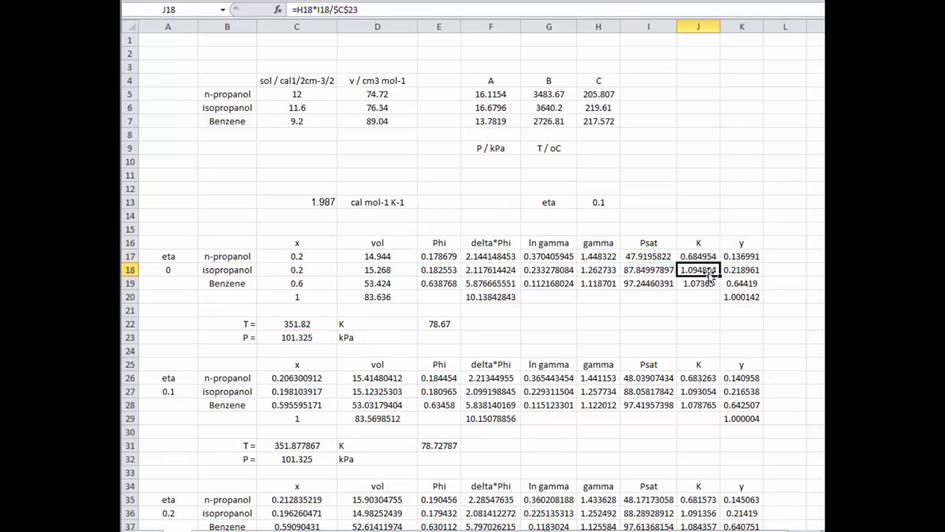
{"action": "left_click", "coordinate": [601, 8]}
{"action": "key", "text": "Return"}
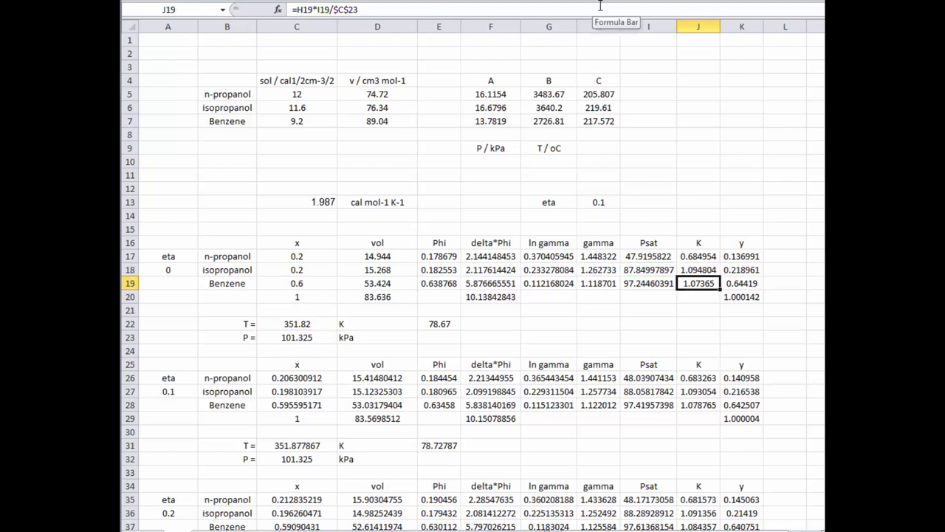
{"action": "left_click", "coordinate": [600, 8]}
{"action": "key", "text": "Return"}
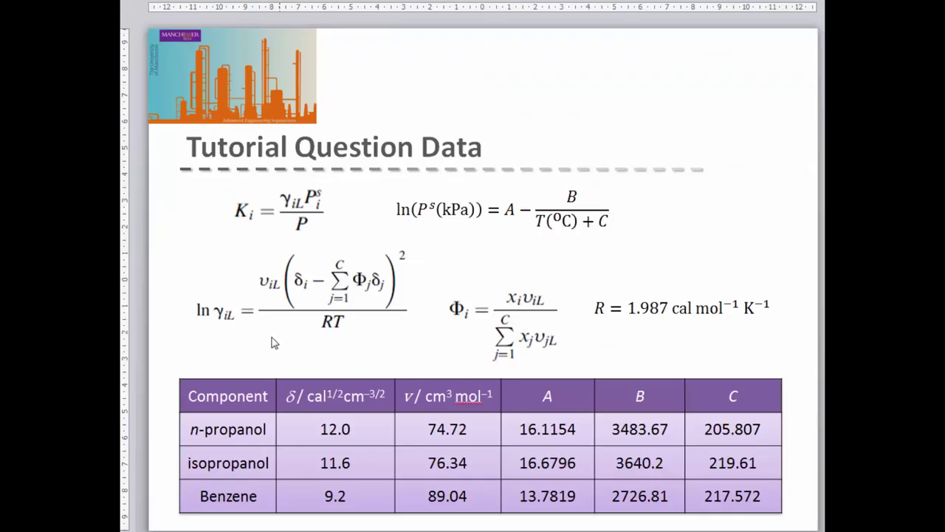
Step: Check the vapour composition equation on the Residue-Curve Maps slide, and inspect the matching y formulas in K17:K19 of the spreadsheet
{"action": "key", "text": "Page_Down"}
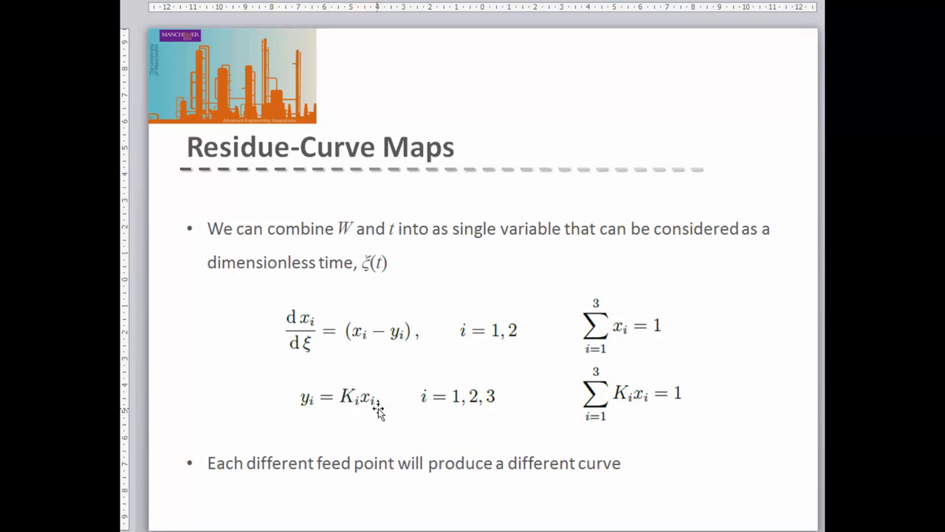
{"action": "key", "text": "alt+Tab"}
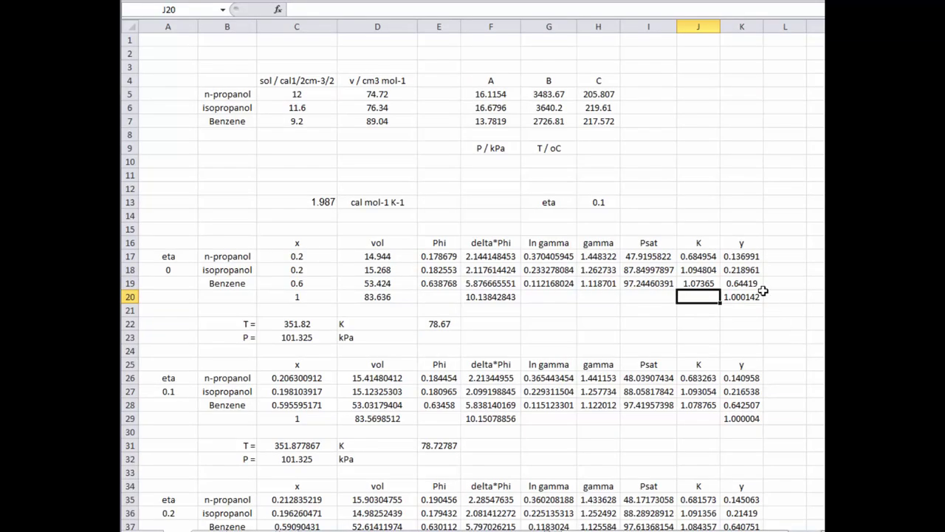
{"action": "left_click", "coordinate": [751, 258]}
{"action": "left_click", "coordinate": [583, 13]}
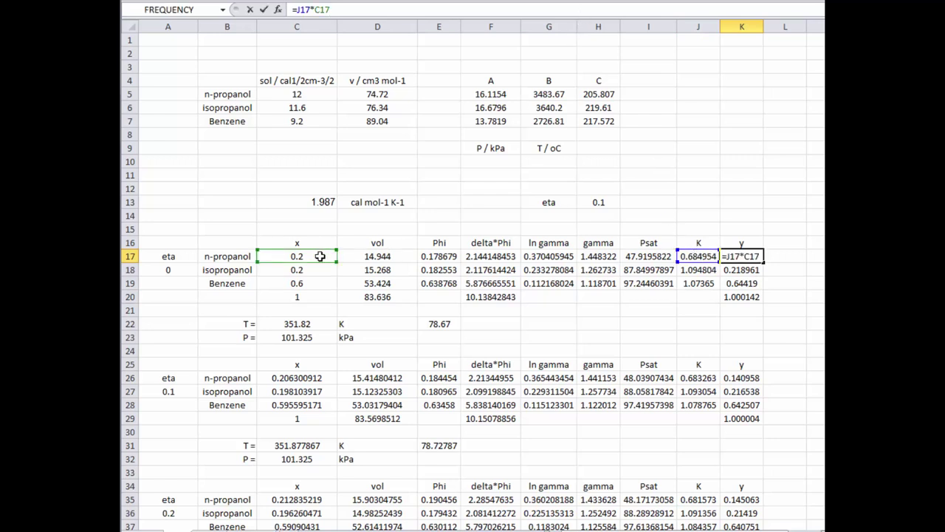
{"action": "key", "text": "Return"}
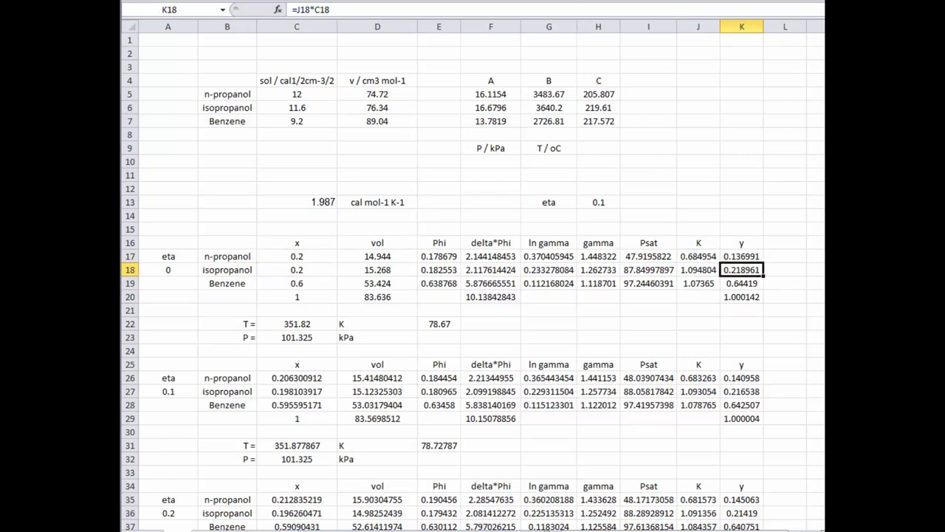
{"action": "left_click", "coordinate": [455, 7]}
{"action": "key", "text": "Return"}
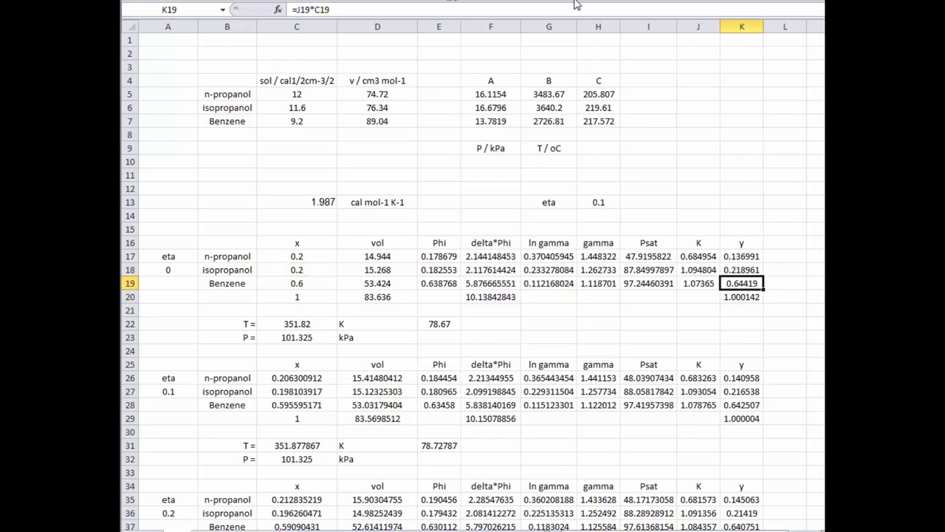
{"action": "left_click", "coordinate": [567, 5]}
{"action": "key", "text": "Return"}
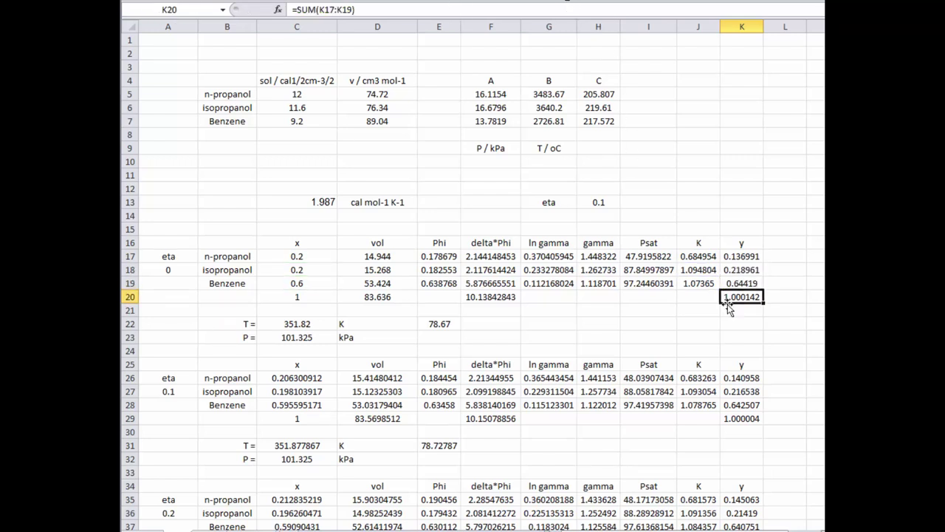
Step: Inspect the formula in K20 and trace the range of y values it sums
{"action": "left_click", "coordinate": [755, 308]}
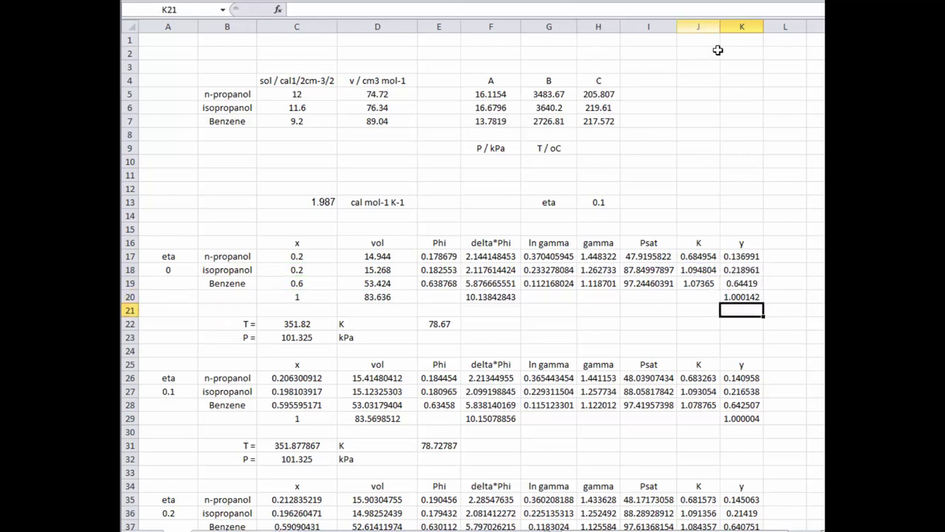
{"action": "left_click", "coordinate": [750, 296]}
{"action": "left_click", "coordinate": [669, 8]}
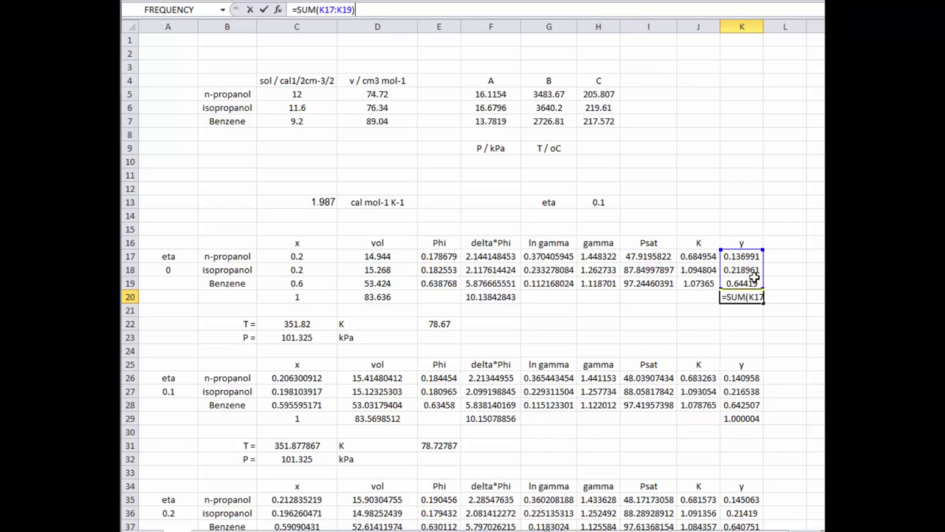
{"action": "key", "text": "Return"}
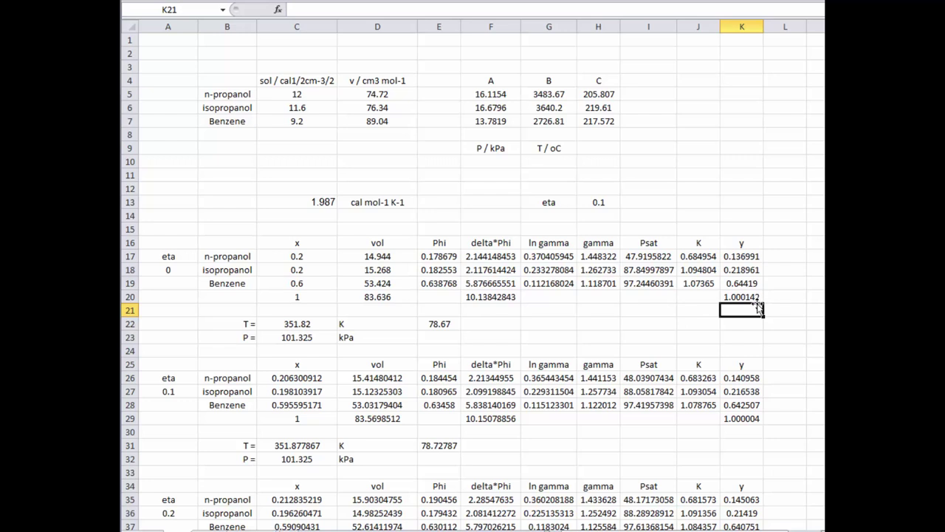
Step: Set the temperature of the eta 0 block in C22 to 360 K
{"action": "left_click", "coordinate": [323, 324]}
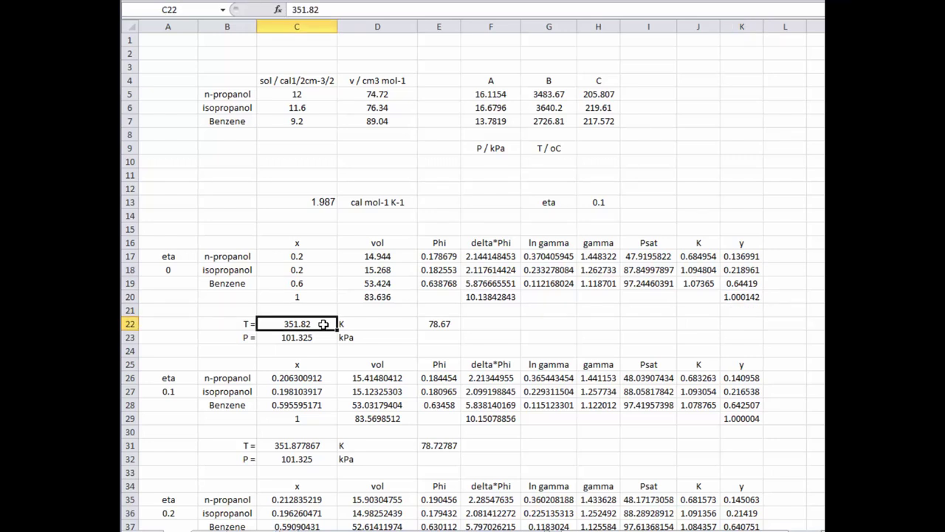
{"action": "type", "text": "360"}
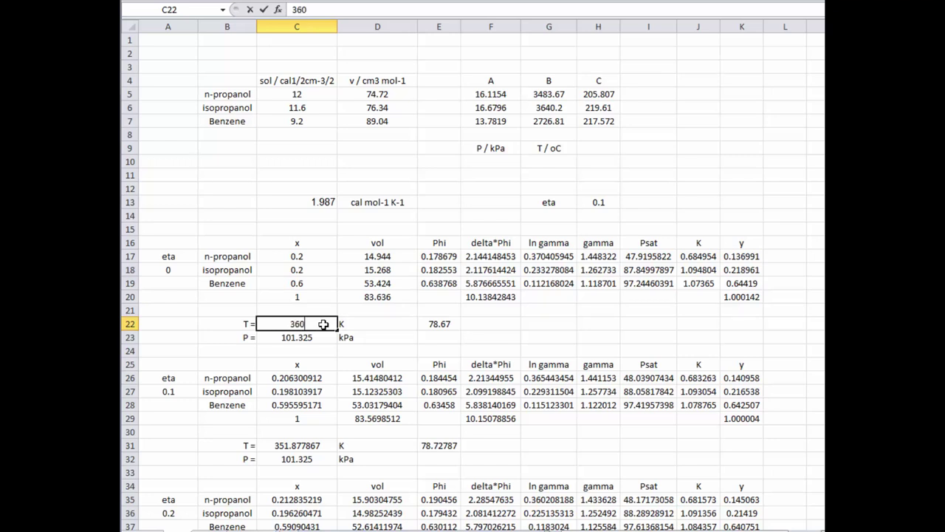
{"action": "key", "text": "Return"}
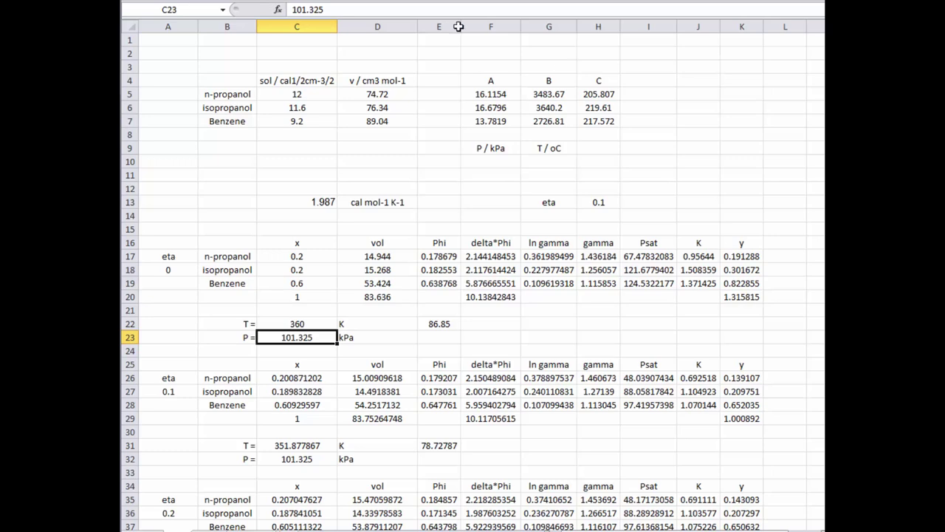
Step: Open Solver and set its objective to the sum of the y values in K20
{"action": "left_click", "coordinate": [535, 0]}
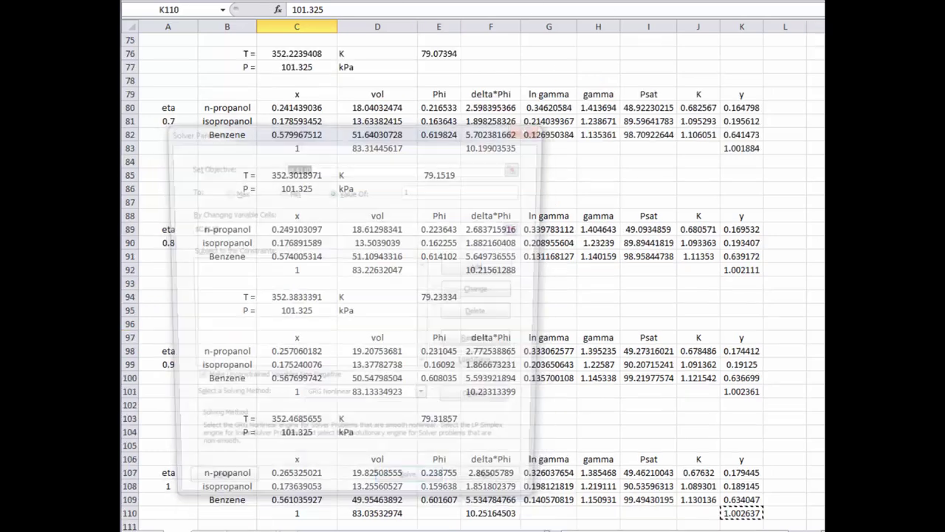
{"action": "left_click", "coordinate": [521, 166]}
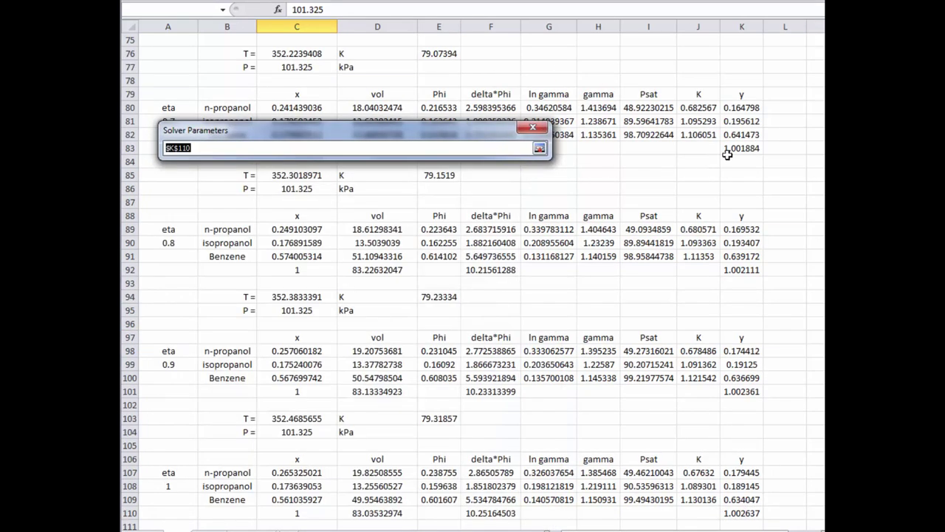
{"action": "scroll", "coordinate": [737, 158], "scroll_direction": "up", "scroll_amount": 20}
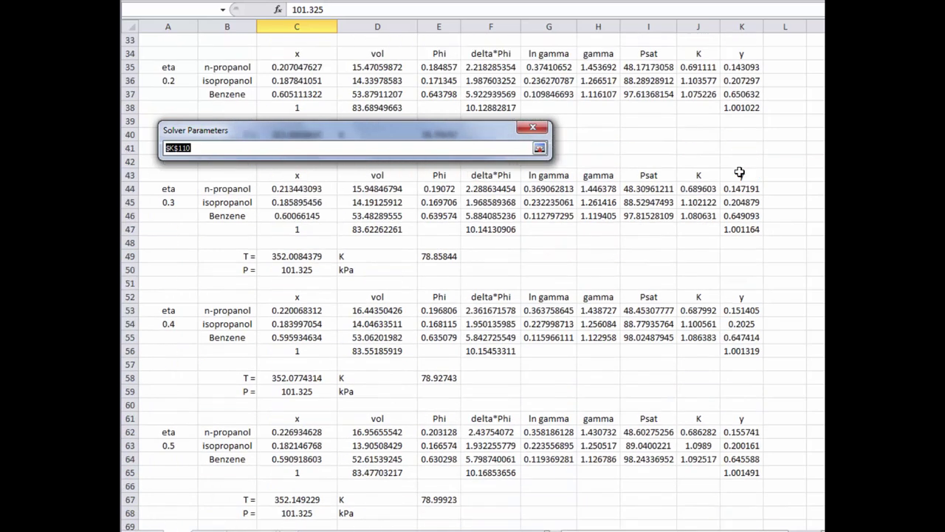
{"action": "left_click", "coordinate": [742, 296]}
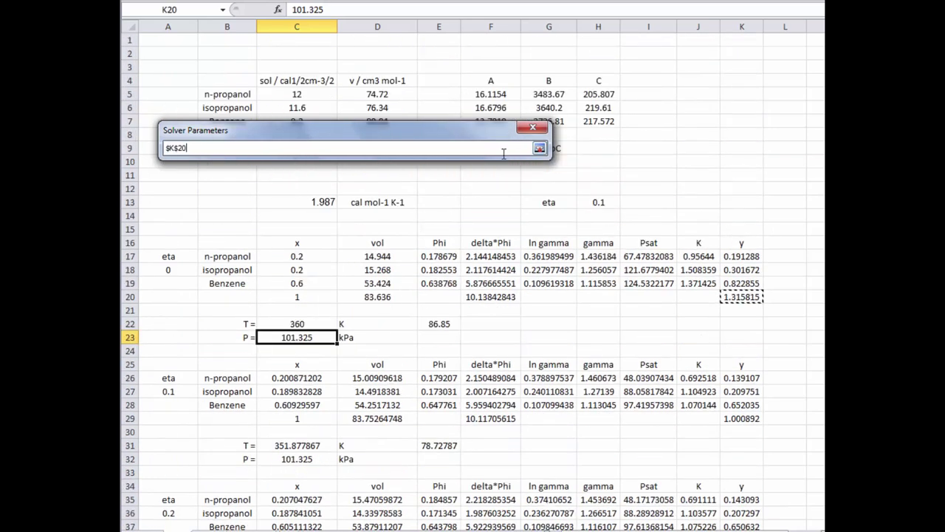
{"action": "left_click", "coordinate": [540, 149]}
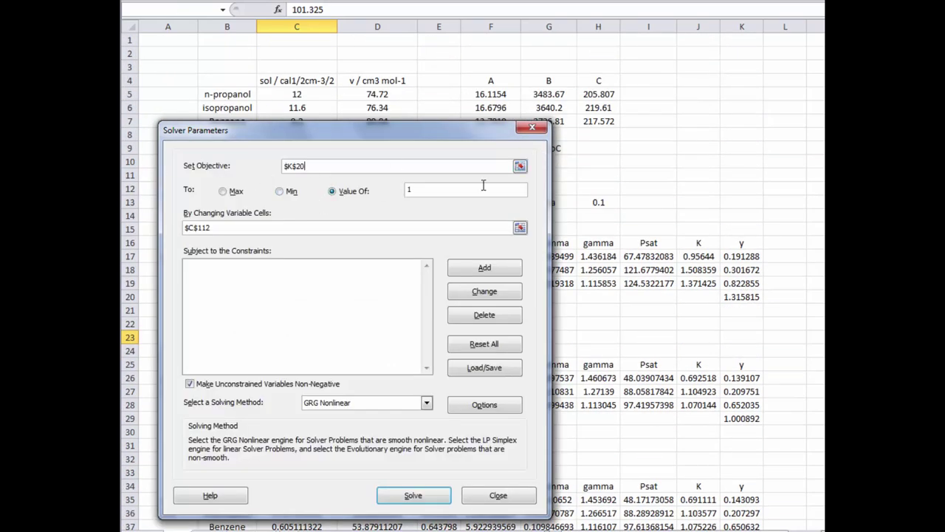
Step: Make the temperature in C22 the Solver's variable cell, solve for it, and keep the Solver solution
{"action": "left_click", "coordinate": [520, 228]}
{"action": "scroll", "coordinate": [466, 257], "scroll_direction": "up", "scroll_amount": 20}
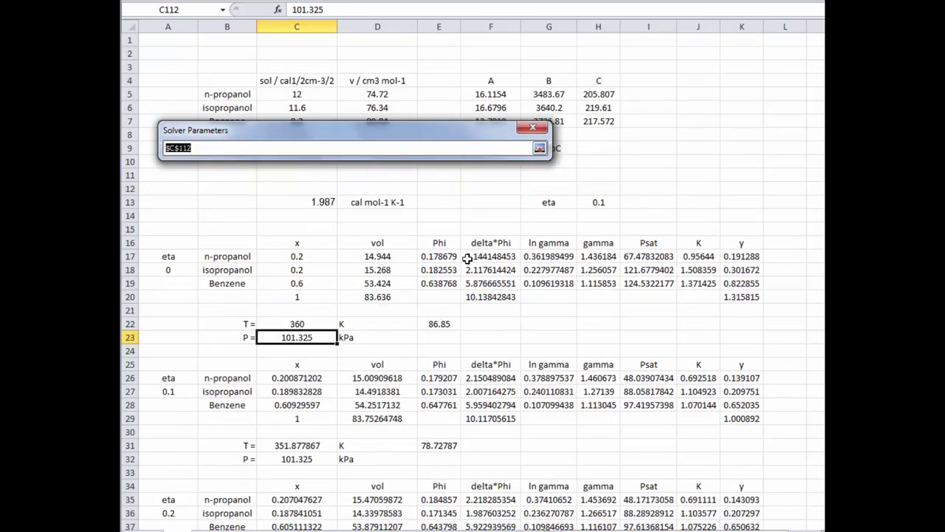
{"action": "left_click", "coordinate": [314, 325]}
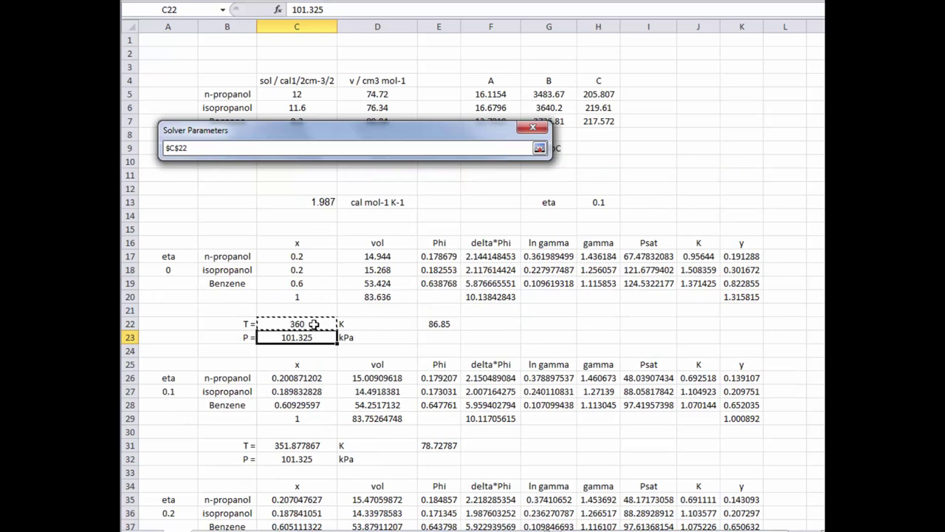
{"action": "left_click", "coordinate": [540, 148]}
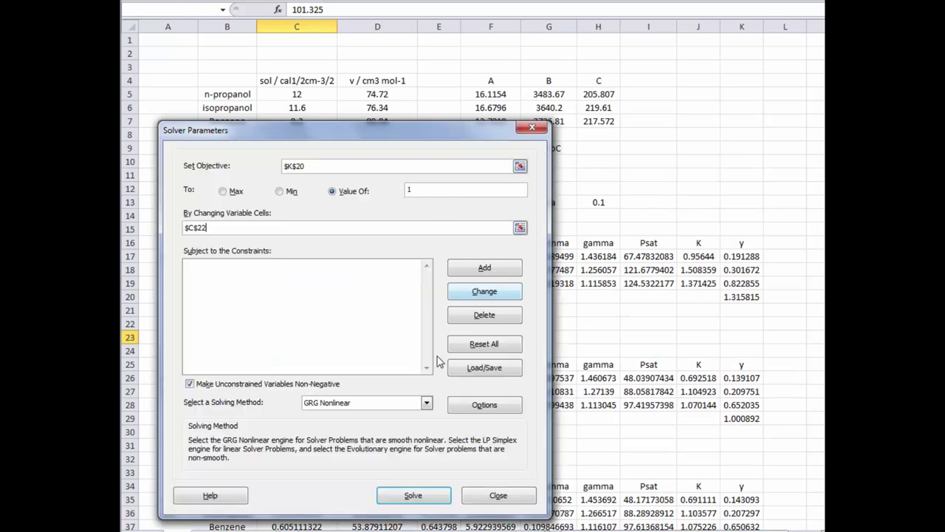
{"action": "left_click", "coordinate": [414, 496]}
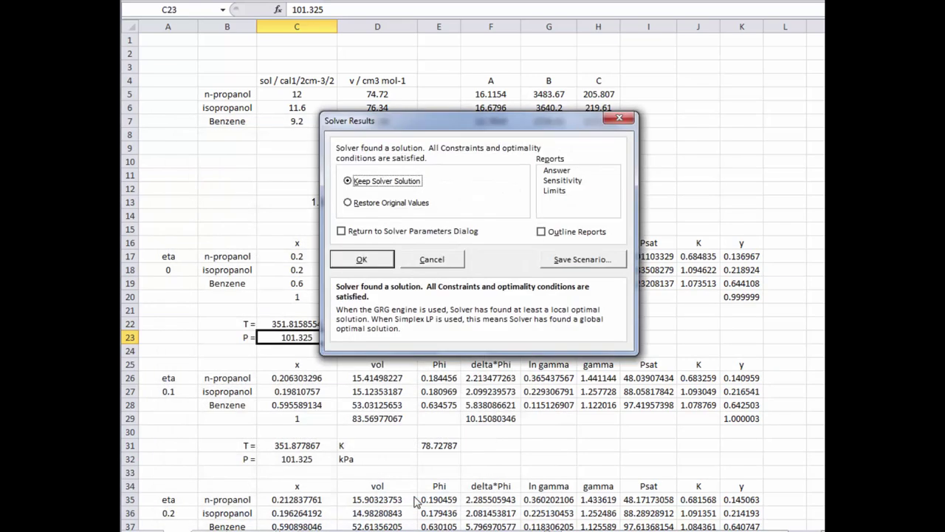
{"action": "left_click", "coordinate": [370, 260]}
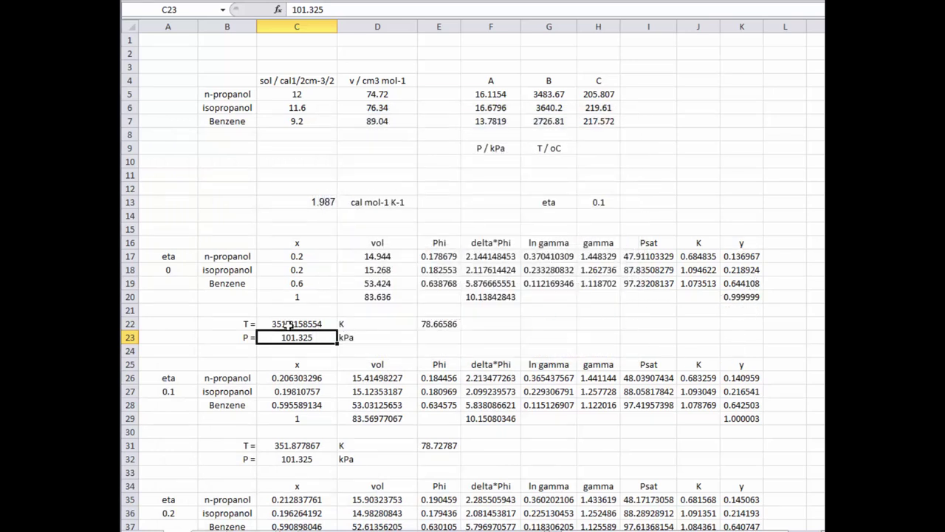
Step: Return to the slides and go from Residue-Curve Maps to the Numerical Integration slide to examine the integration equations
{"action": "left_click", "coordinate": [698, 134]}
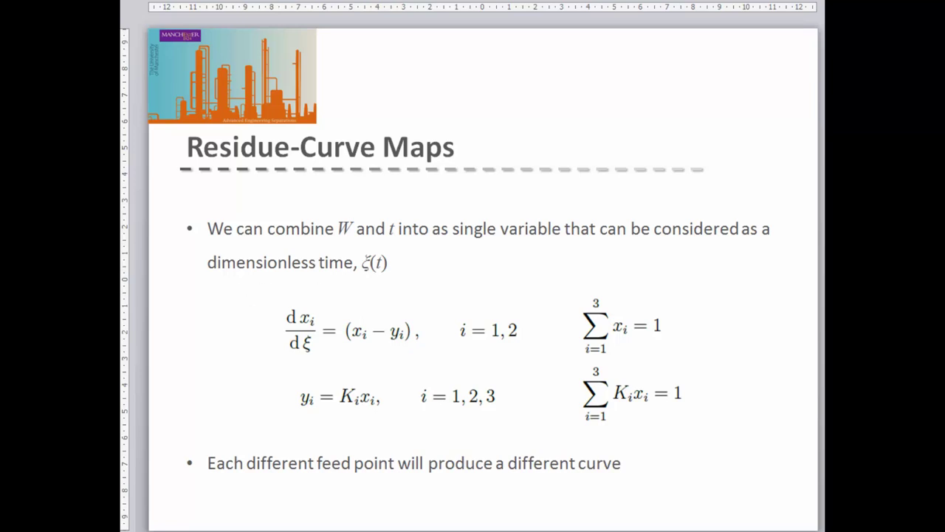
{"action": "key", "text": "Page_Down"}
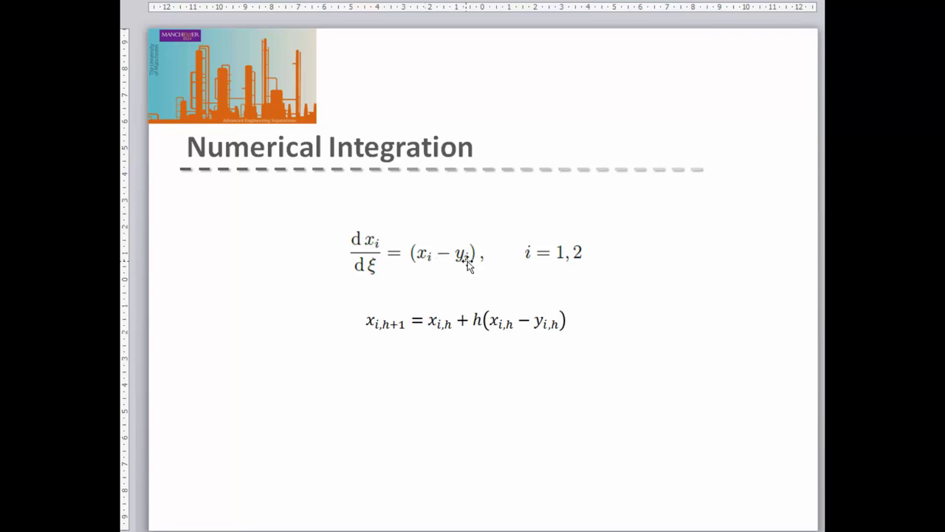
Step: Switch back to the spreadsheet and check the integration formulas for the n-propanol and isopropanol x values in C26 and C27
{"action": "key", "text": "alt+Tab"}
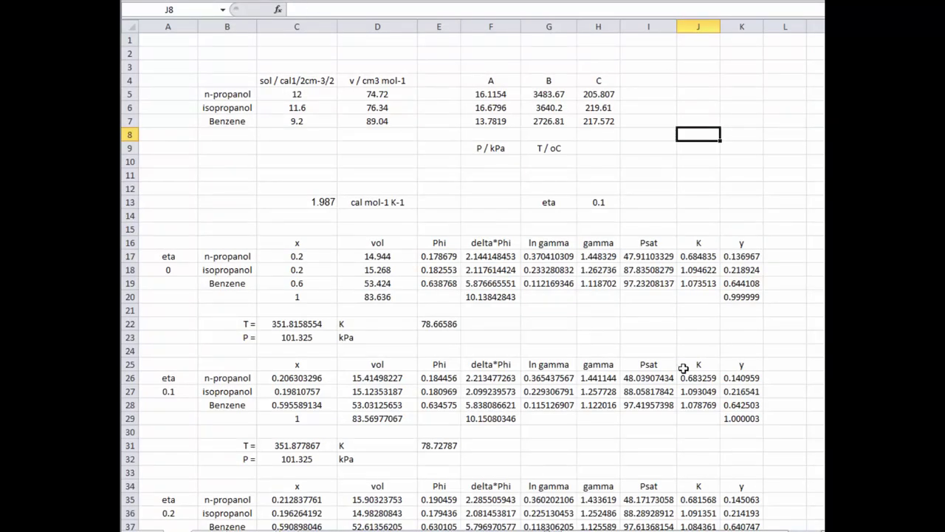
{"action": "left_click", "coordinate": [297, 378]}
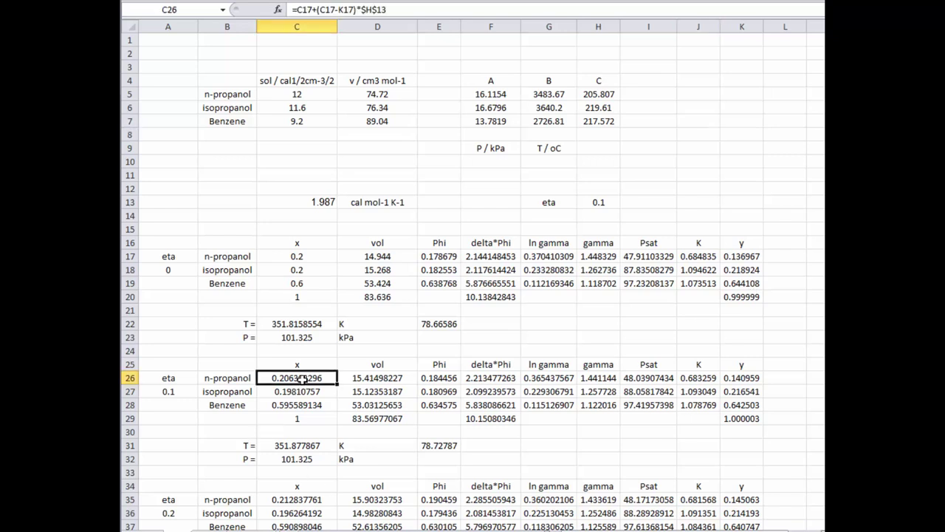
{"action": "left_click", "coordinate": [413, 10]}
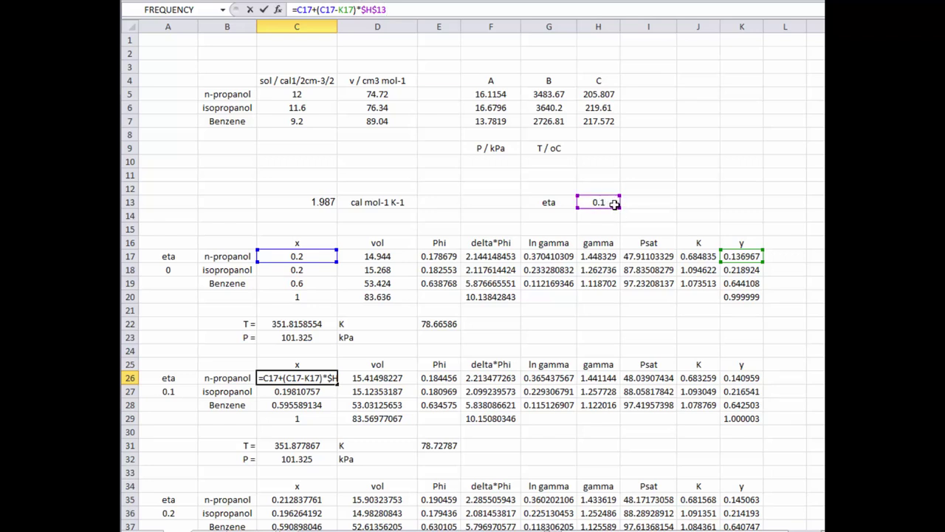
{"action": "key", "text": "Return"}
{"action": "left_click", "coordinate": [443, 10]}
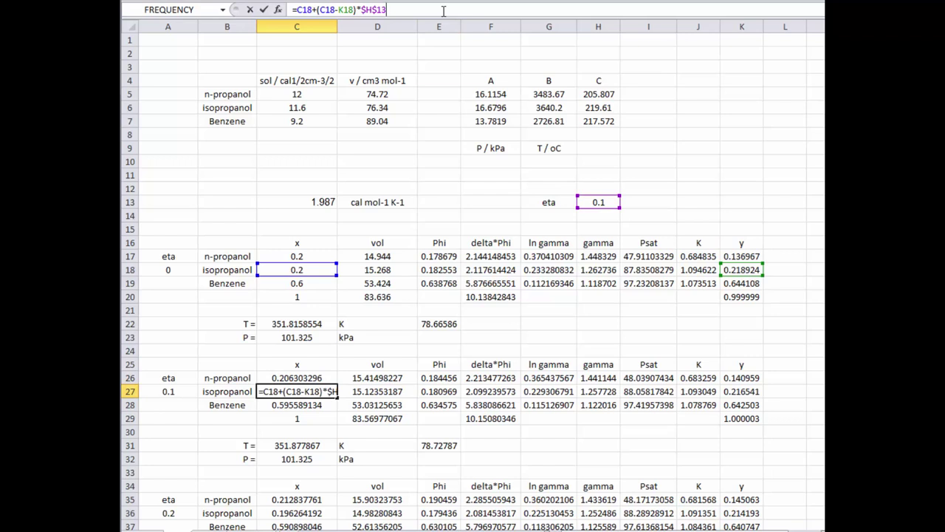
{"action": "key", "text": "Return"}
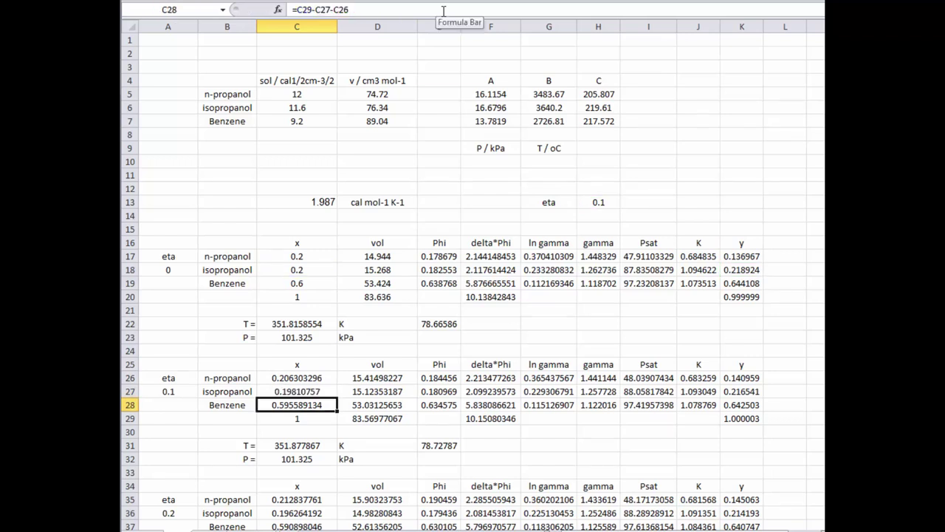
Step: Check the total in C29 and trace the cells referenced by the benzene x formula in C28
{"action": "left_click", "coordinate": [324, 419]}
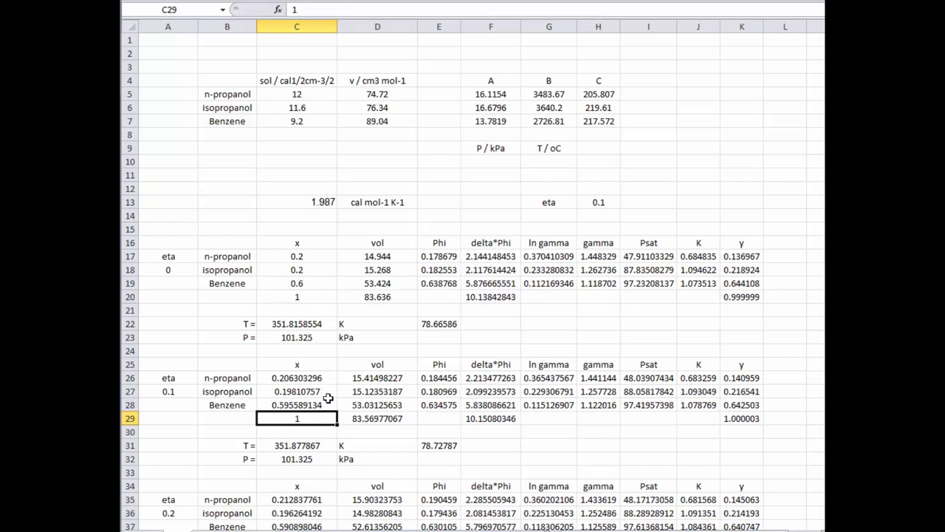
{"action": "left_click", "coordinate": [327, 407]}
{"action": "left_click", "coordinate": [407, 9]}
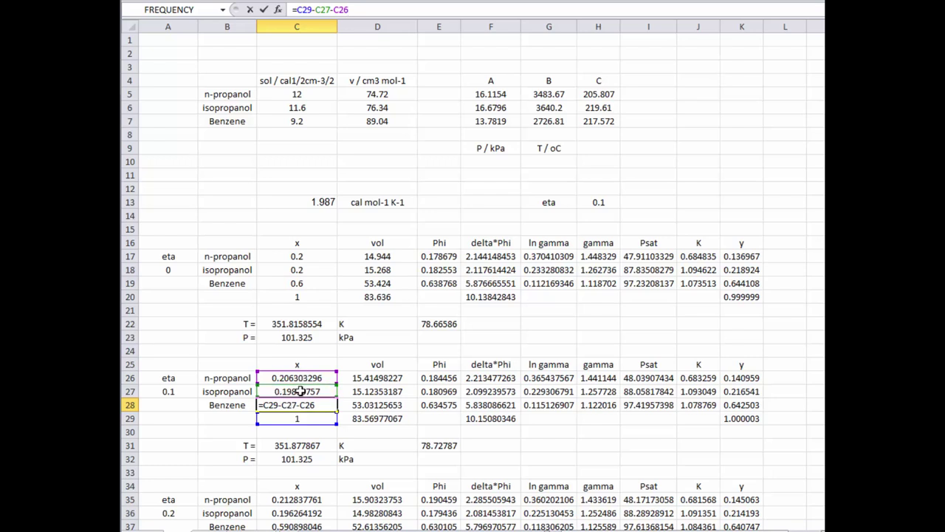
{"action": "key", "text": "Return"}
{"action": "key", "text": "Up"}
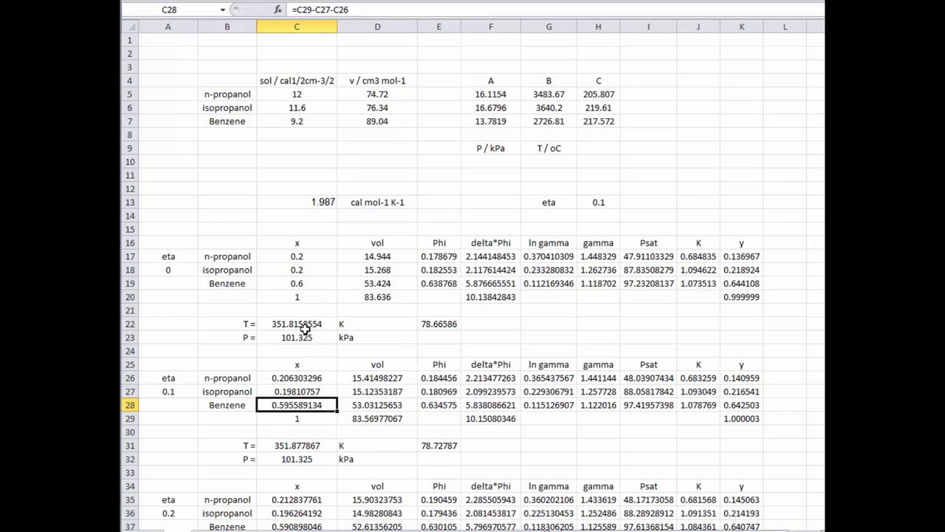
Step: Set the temperature of the eta 0.1 block in C31 to 352 K
{"action": "left_click", "coordinate": [321, 449]}
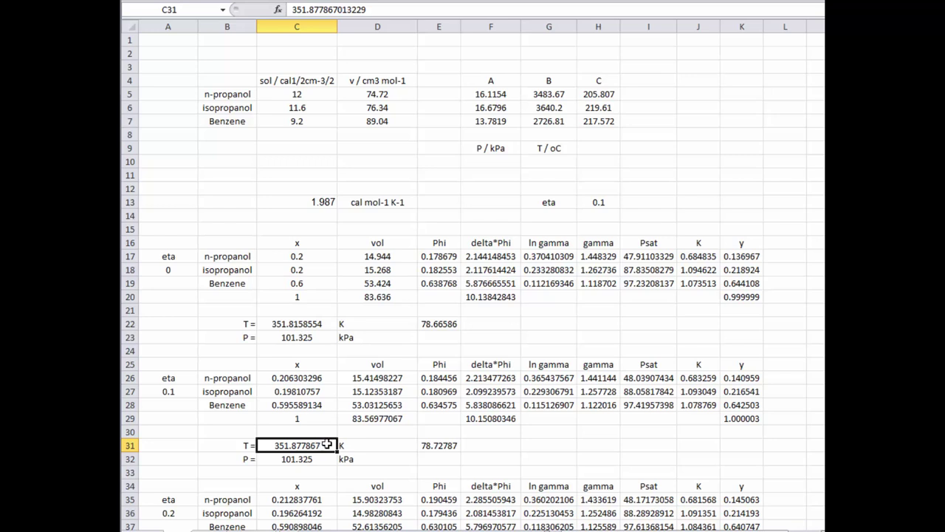
{"action": "type", "text": "352"}
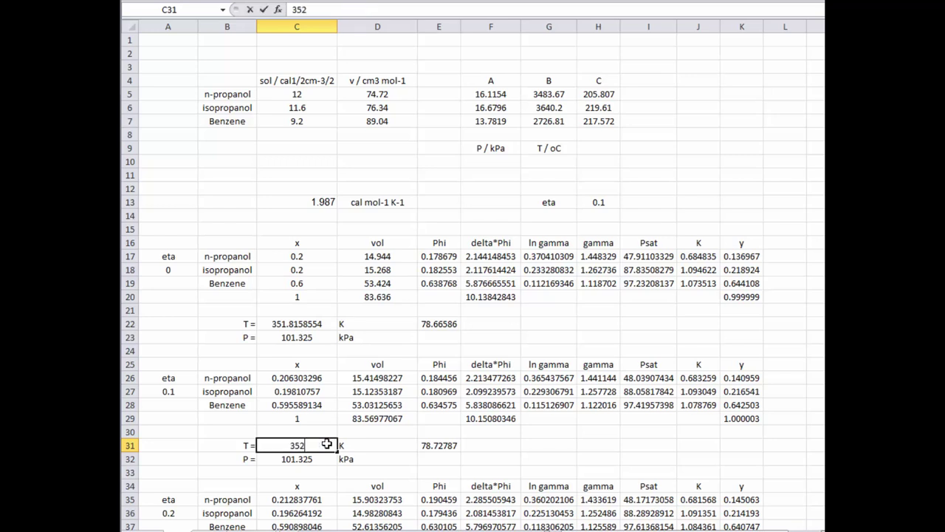
{"action": "key", "text": "Return"}
{"action": "left_click", "coordinate": [327, 443]}
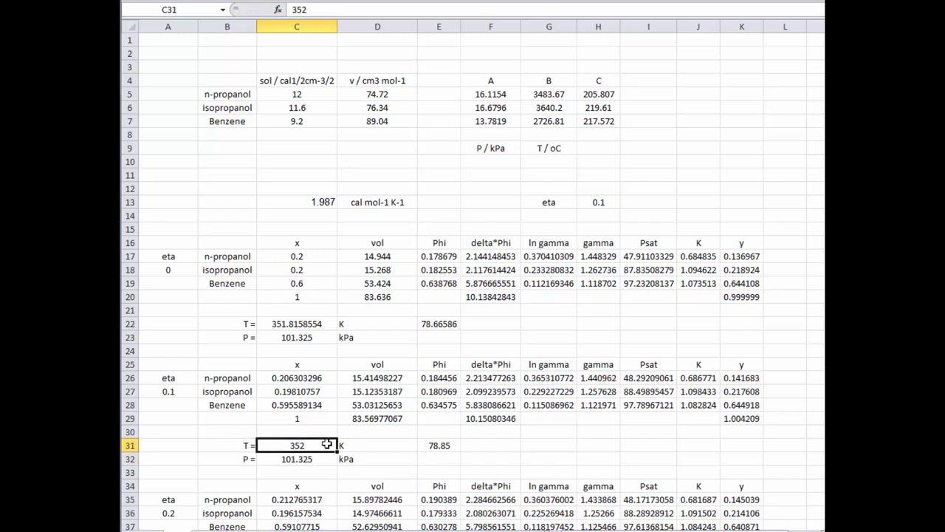
Step: Examine the eta 0.1 block's formulas for vol, Phi, gamma, Psat, K, x and y, along with its temperature
{"action": "left_click", "coordinate": [343, 378]}
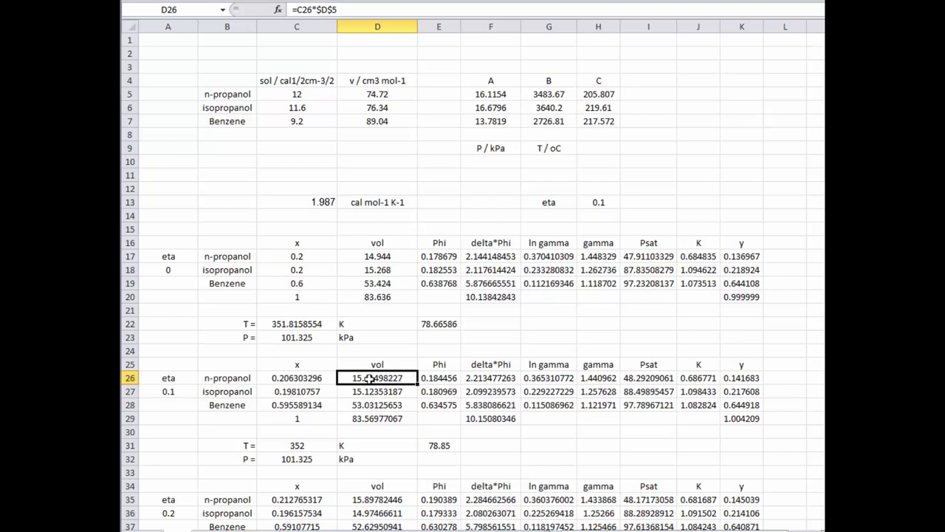
{"action": "left_click", "coordinate": [450, 377]}
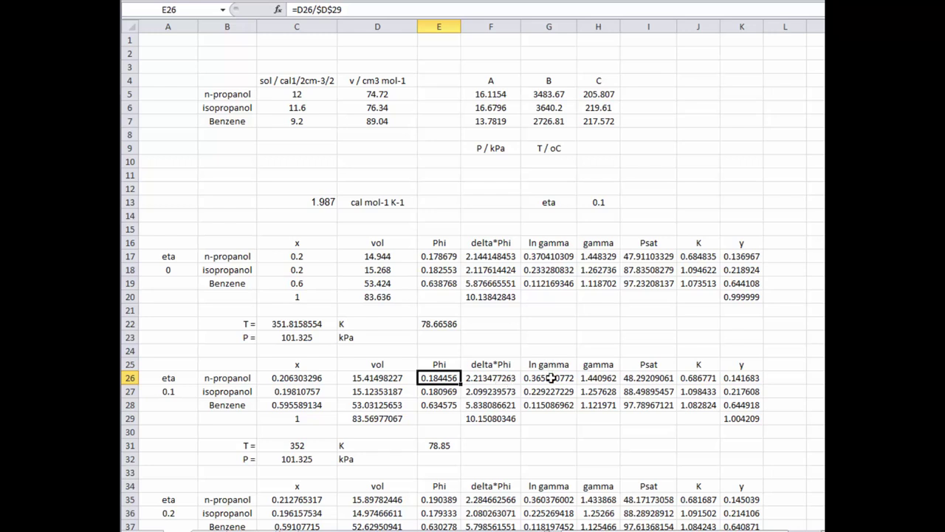
{"action": "left_click", "coordinate": [613, 378]}
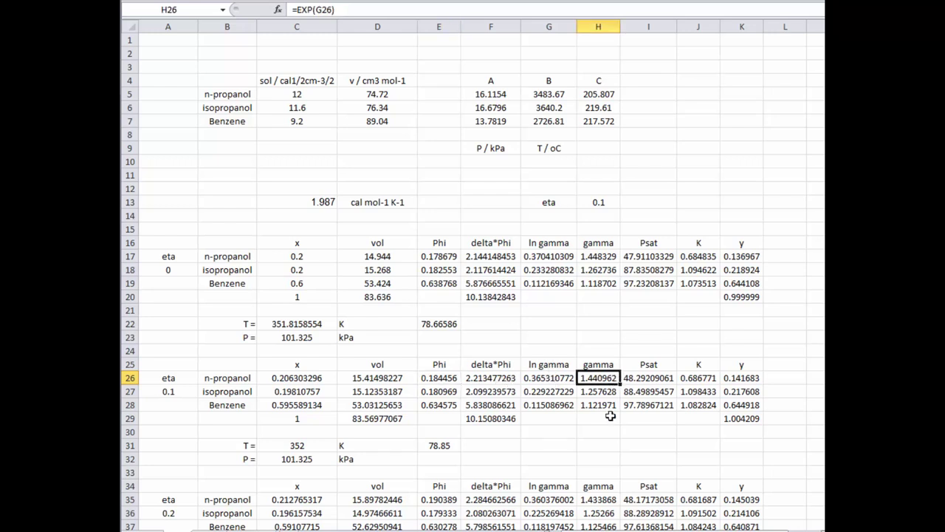
{"action": "left_click_drag", "start_coordinate": [604, 380], "coordinate": [605, 404]}
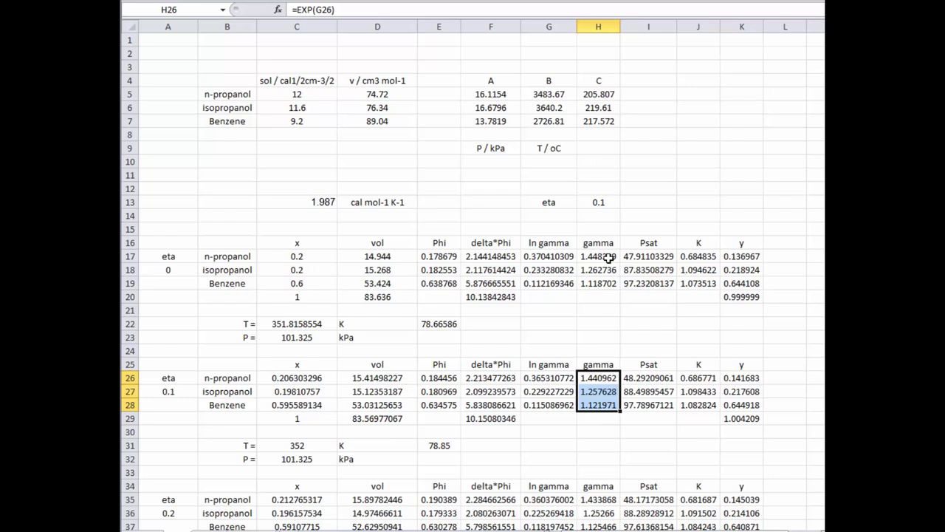
{"action": "left_click_drag", "start_coordinate": [656, 378], "coordinate": [656, 405]}
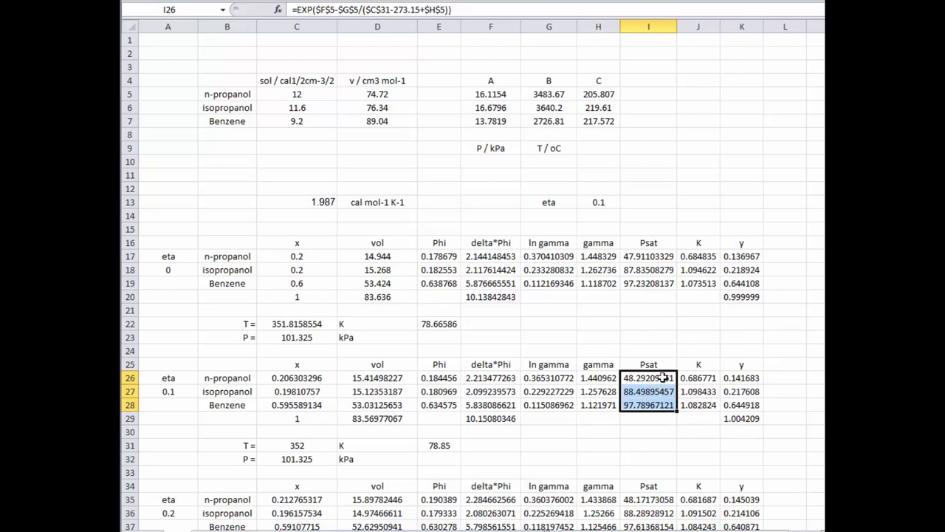
{"action": "left_click_drag", "start_coordinate": [711, 378], "coordinate": [708, 403]}
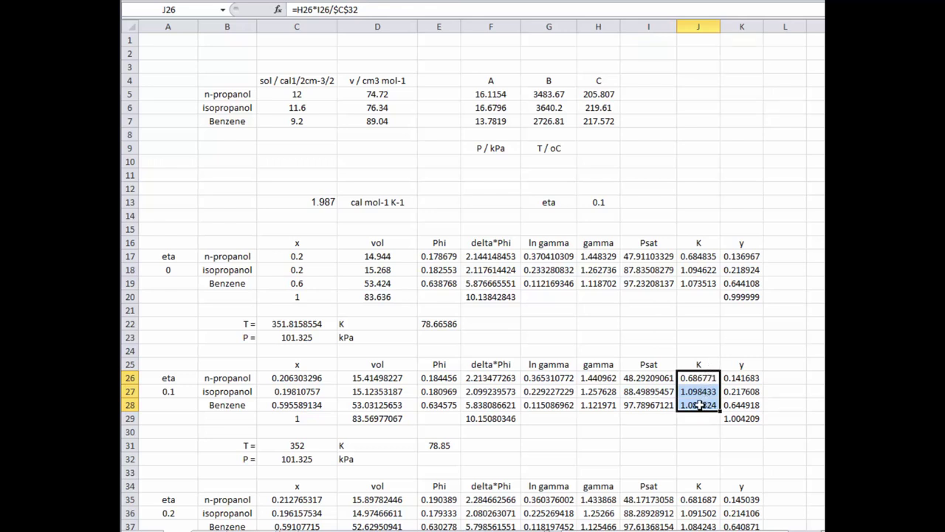
{"action": "left_click_drag", "start_coordinate": [320, 379], "coordinate": [328, 405]}
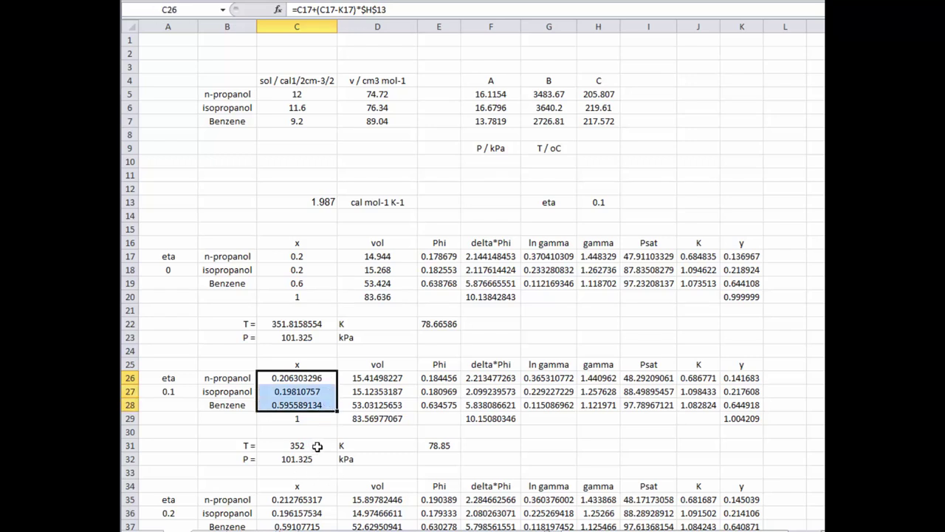
{"action": "left_click", "coordinate": [317, 446]}
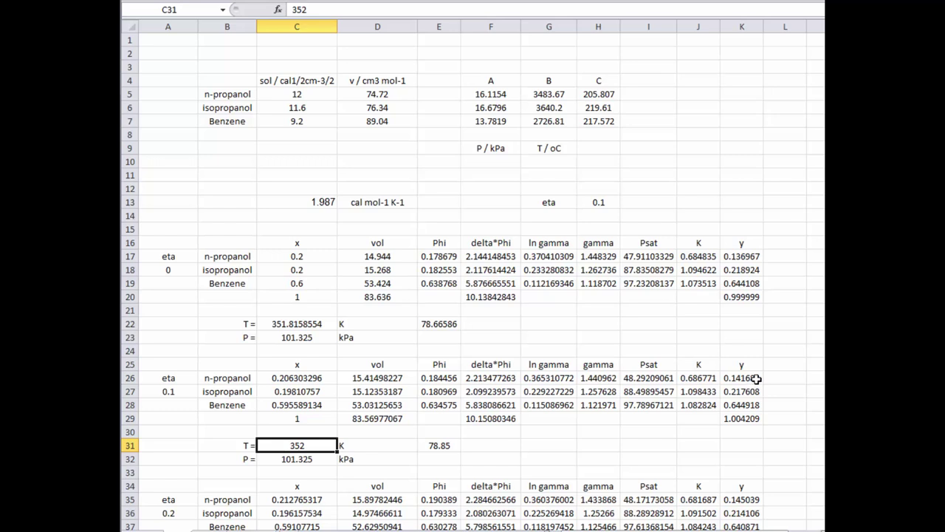
{"action": "left_click_drag", "start_coordinate": [756, 378], "coordinate": [747, 406]}
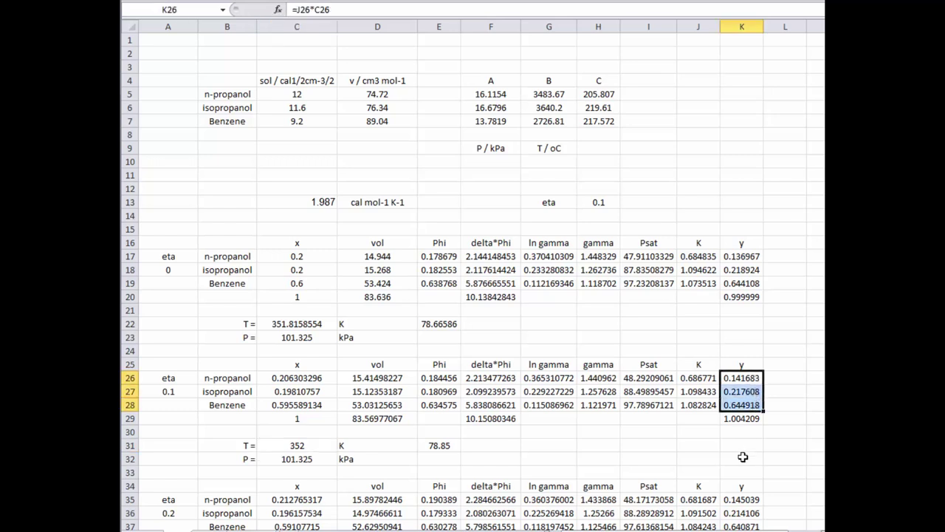
Step: Open Solver and set its objective to the sum of the y values in K29
{"action": "left_click", "coordinate": [751, 419]}
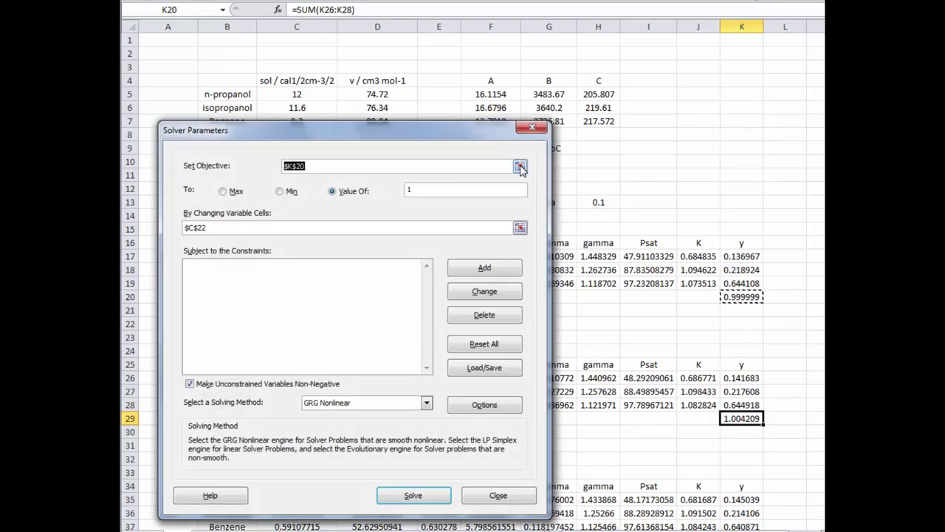
{"action": "left_click", "coordinate": [524, 164]}
{"action": "left_click", "coordinate": [737, 422]}
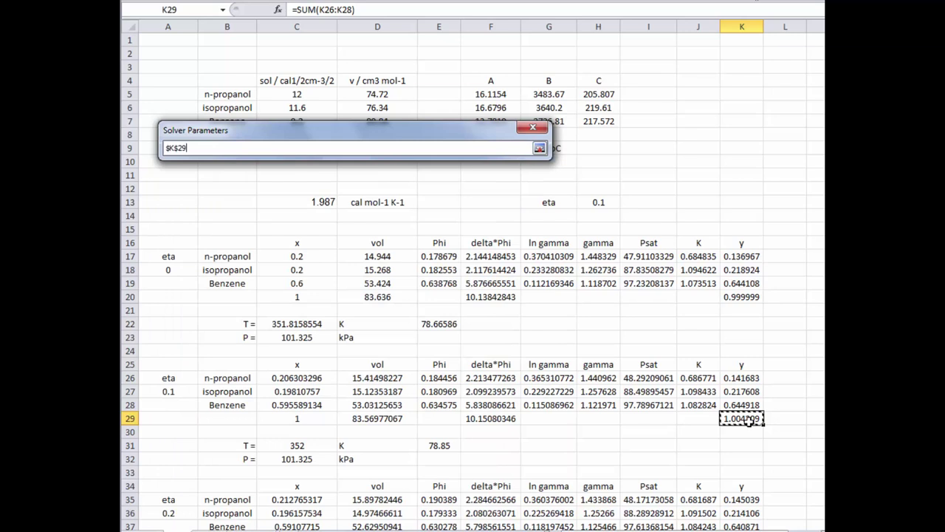
{"action": "left_click", "coordinate": [540, 148]}
Step: Make the temperature in C31 Solver's variable cell, solve for it, and keep the Solver solution
{"action": "left_click", "coordinate": [519, 227]}
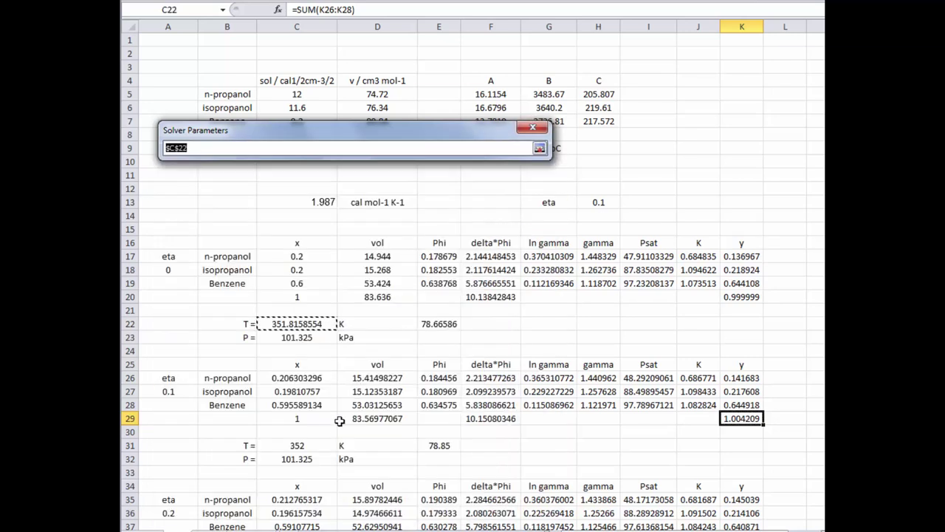
{"action": "left_click", "coordinate": [314, 448]}
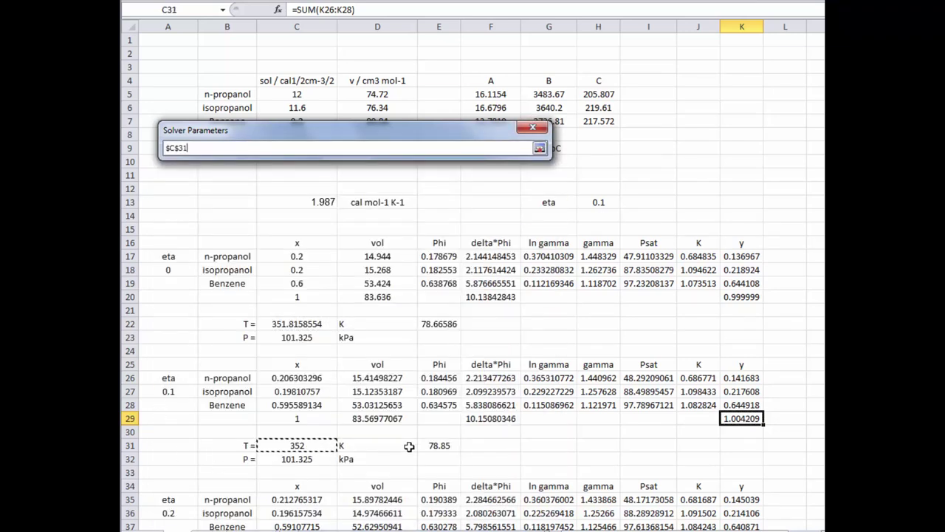
{"action": "left_click", "coordinate": [538, 150]}
{"action": "left_click", "coordinate": [432, 495]}
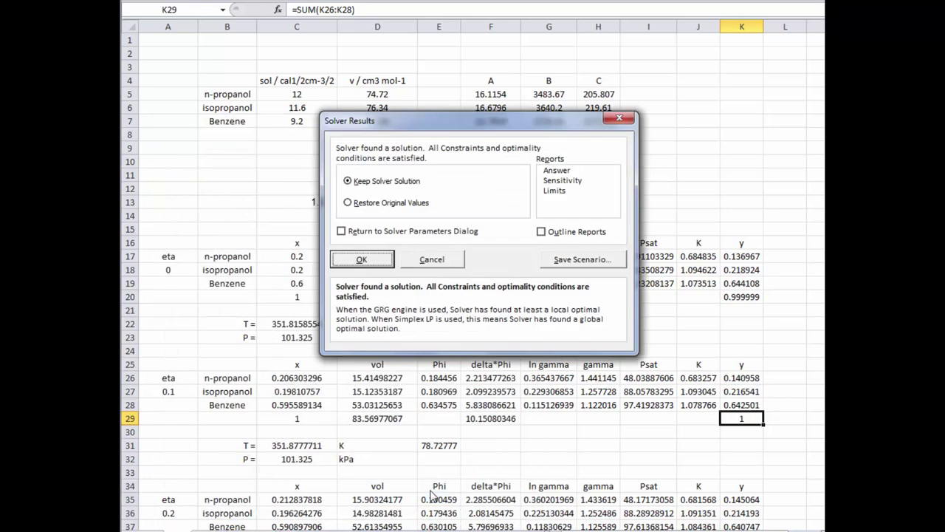
{"action": "left_click", "coordinate": [384, 262]}
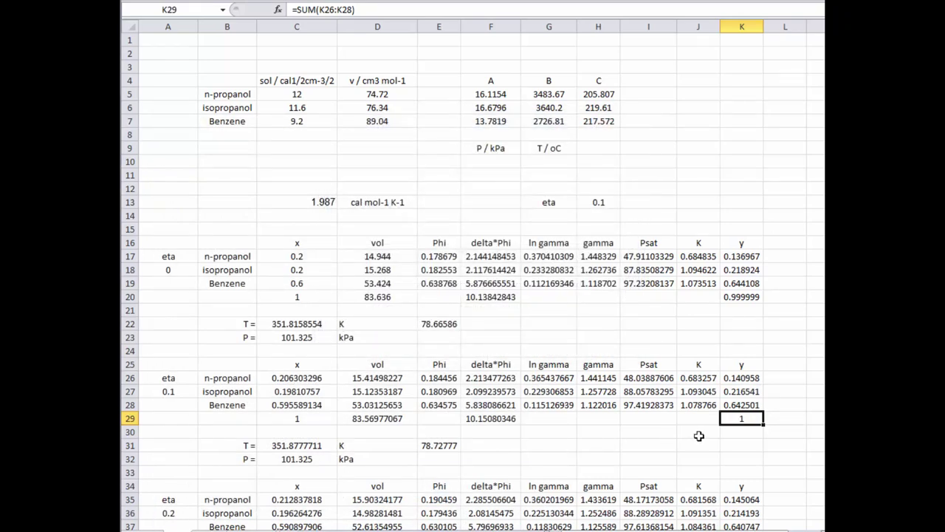
Step: Compare the solved temperatures in C31 and C22, and review the Celsius conversion in E31 and the y values in K26:K28
{"action": "left_click", "coordinate": [429, 446]}
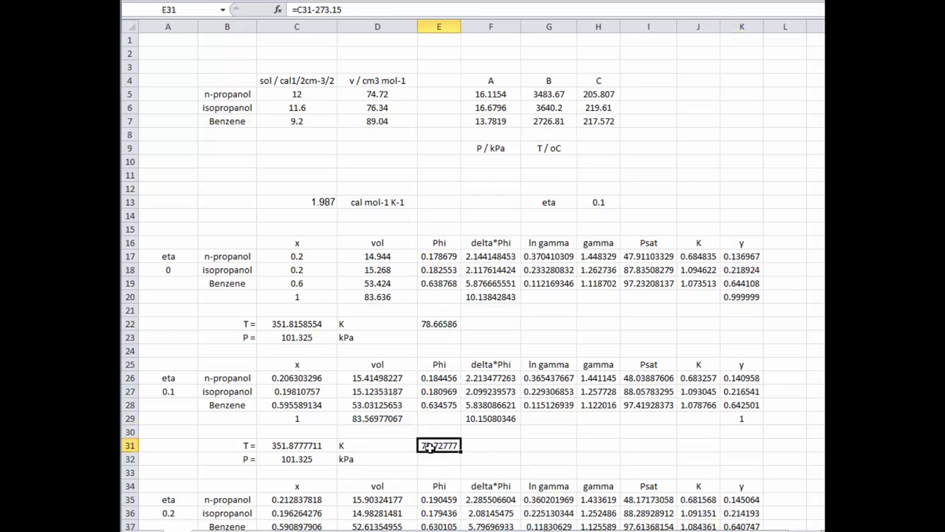
{"action": "left_click", "coordinate": [277, 447]}
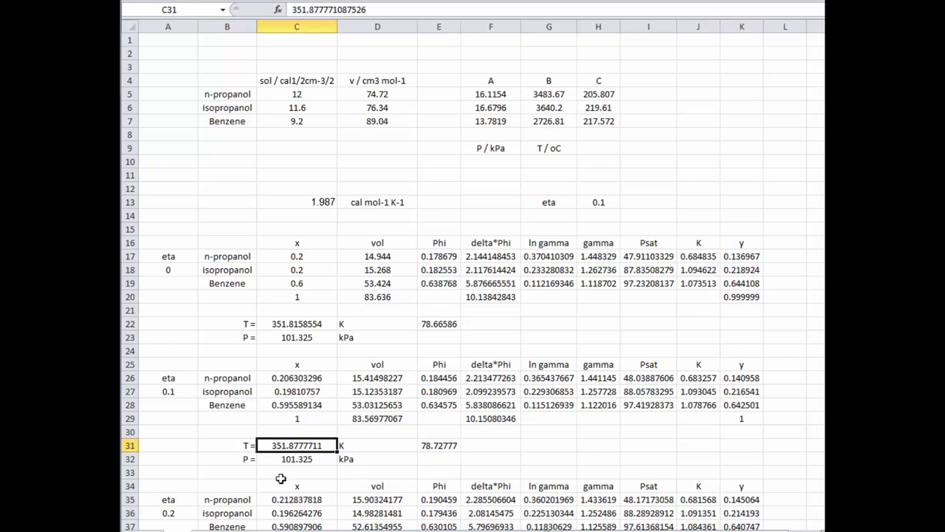
{"action": "left_click", "coordinate": [325, 324]}
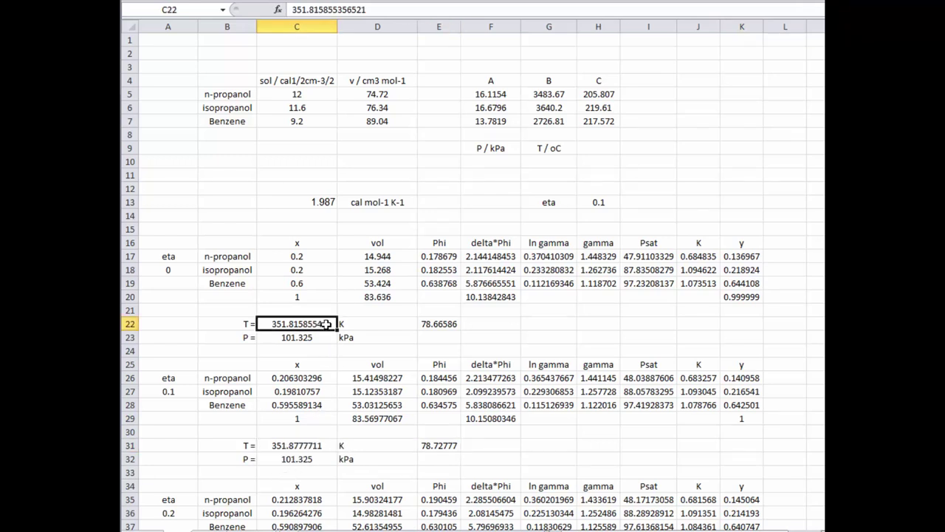
{"action": "left_click", "coordinate": [324, 445]}
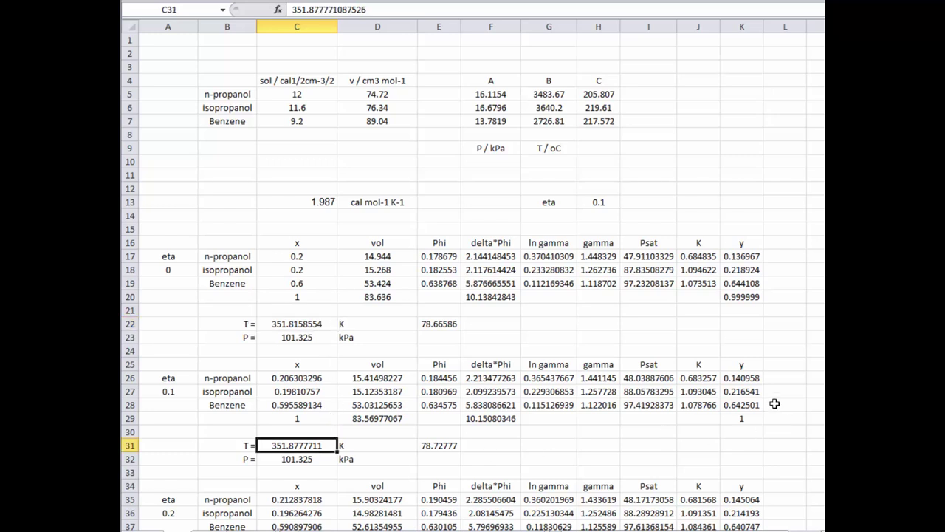
{"action": "left_click_drag", "start_coordinate": [757, 378], "coordinate": [746, 404]}
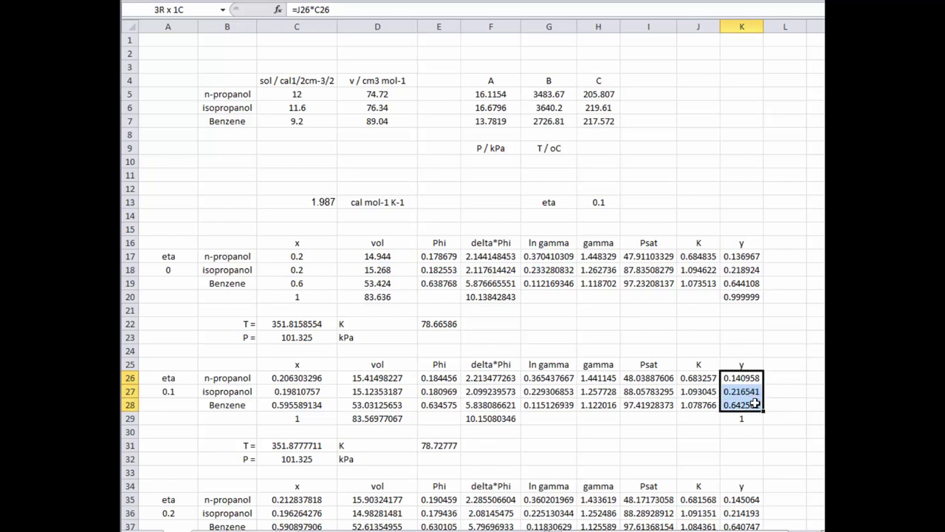
Step: Check the integration formulas for the n-propanol and isopropanol x values in the eta 0.2 block, and look over the eta 0.3 block
{"action": "left_click", "coordinate": [518, 456]}
{"action": "scroll", "coordinate": [519, 456], "scroll_direction": "down", "scroll_amount": 2}
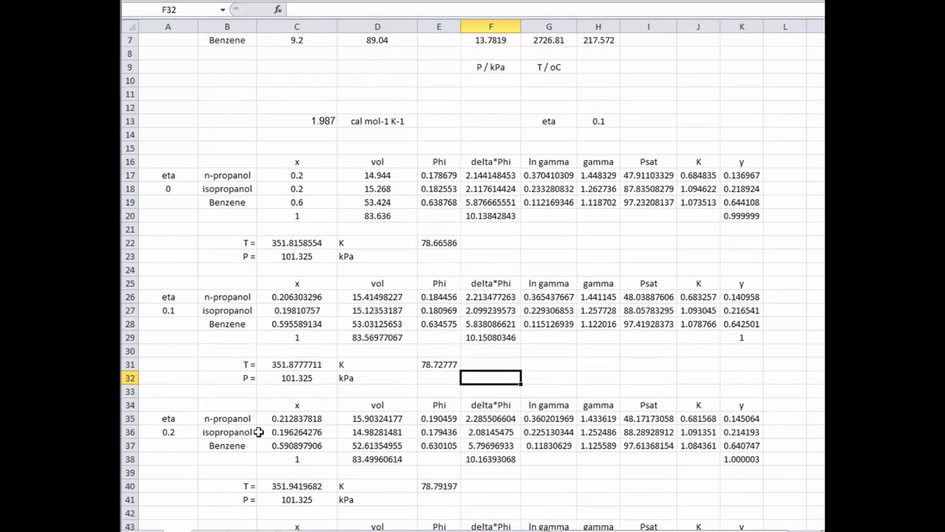
{"action": "left_click", "coordinate": [293, 420]}
{"action": "left_click", "coordinate": [400, 12]}
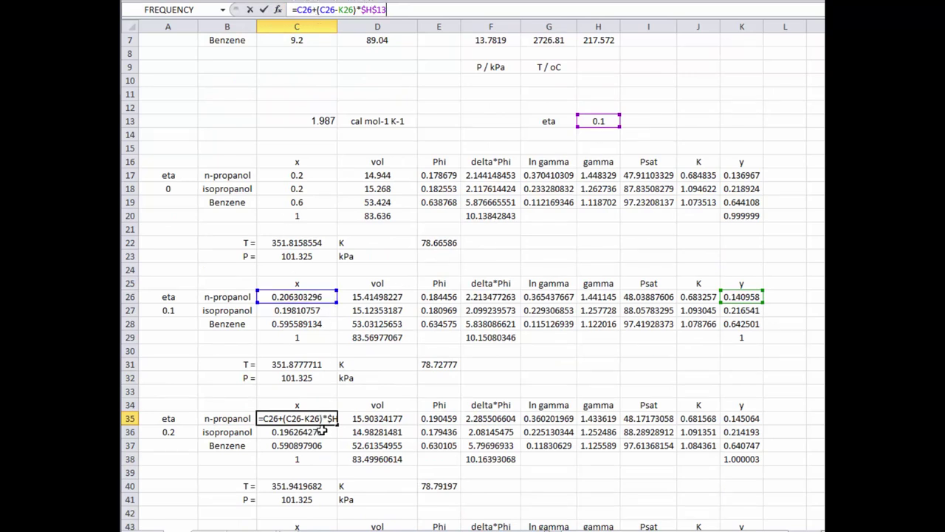
{"action": "key", "text": "Return"}
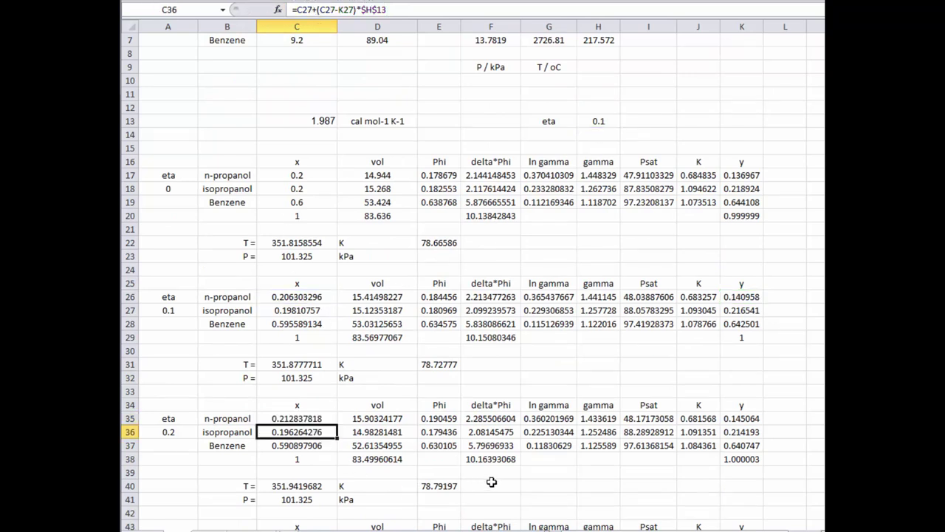
{"action": "left_click", "coordinate": [558, 470]}
{"action": "scroll", "coordinate": [185, 278], "scroll_direction": "down", "scroll_amount": 2}
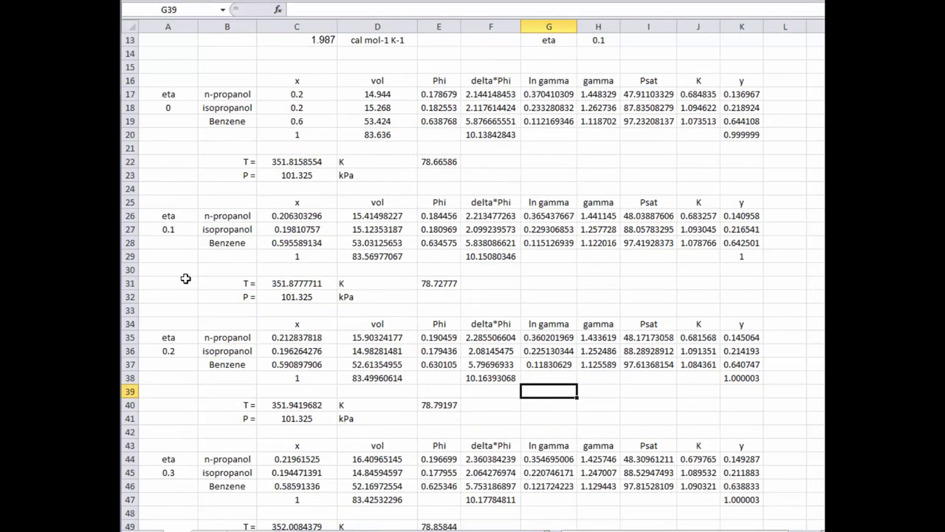
Step: Check the eta increment formulas in column A, block by block, from eta 0.2 in A36 through eta 0.6 in A72
{"action": "scroll", "coordinate": [185, 279], "scroll_direction": "down", "scroll_amount": 1}
{"action": "left_click", "coordinate": [184, 311]}
{"action": "scroll", "coordinate": [185, 318], "scroll_direction": "down", "scroll_amount": 1}
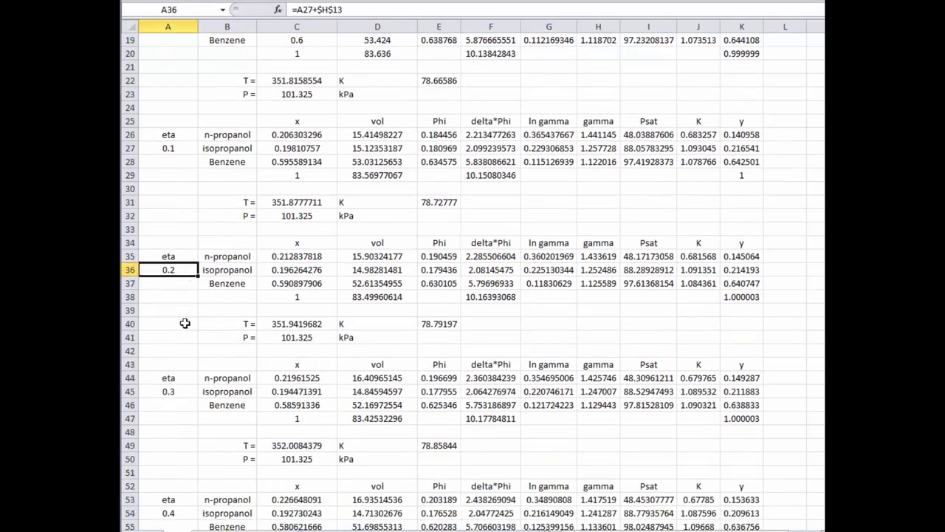
{"action": "scroll", "coordinate": [185, 322], "scroll_direction": "down", "scroll_amount": 3}
{"action": "left_click", "coordinate": [185, 310]}
{"action": "scroll", "coordinate": [181, 313], "scroll_direction": "down", "scroll_amount": 3}
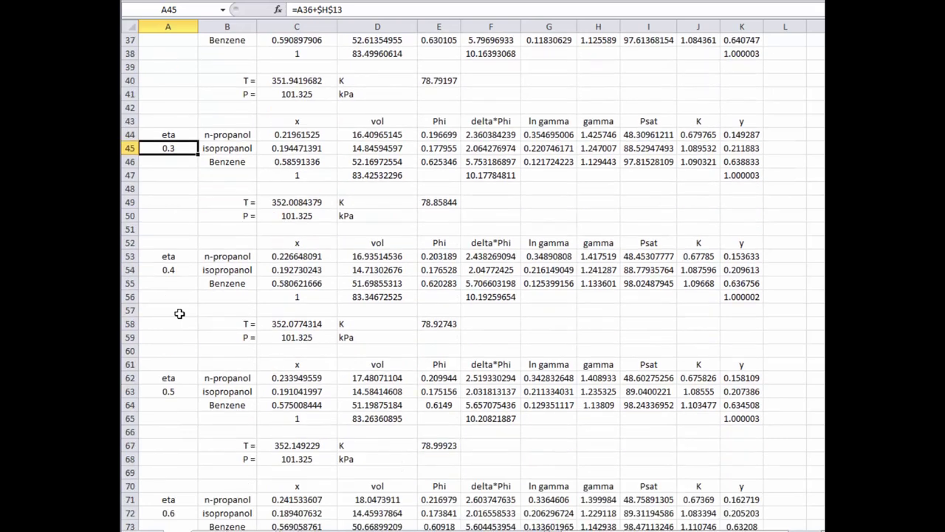
{"action": "left_click", "coordinate": [183, 271]}
{"action": "scroll", "coordinate": [186, 298], "scroll_direction": "down", "scroll_amount": 3}
{"action": "left_click", "coordinate": [182, 270]}
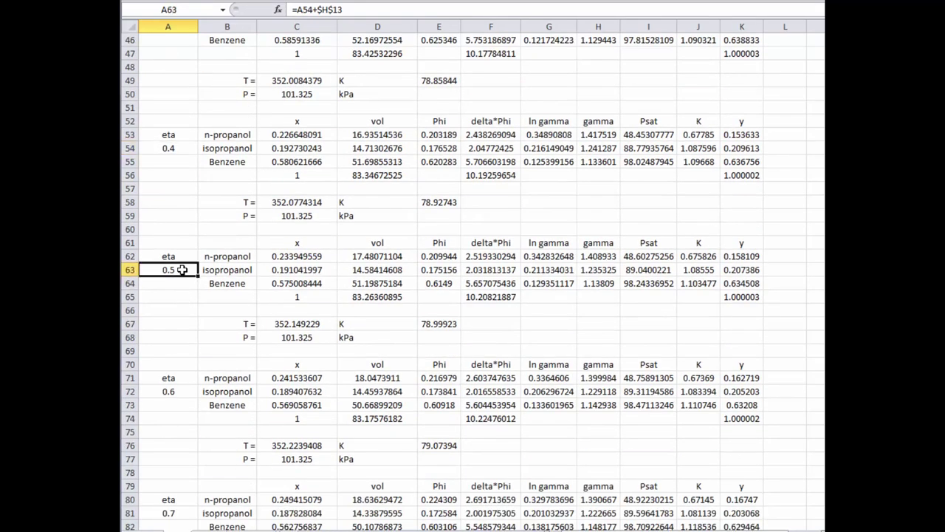
{"action": "scroll", "coordinate": [185, 333], "scroll_direction": "down", "scroll_amount": 2}
{"action": "left_click", "coordinate": [181, 310]}
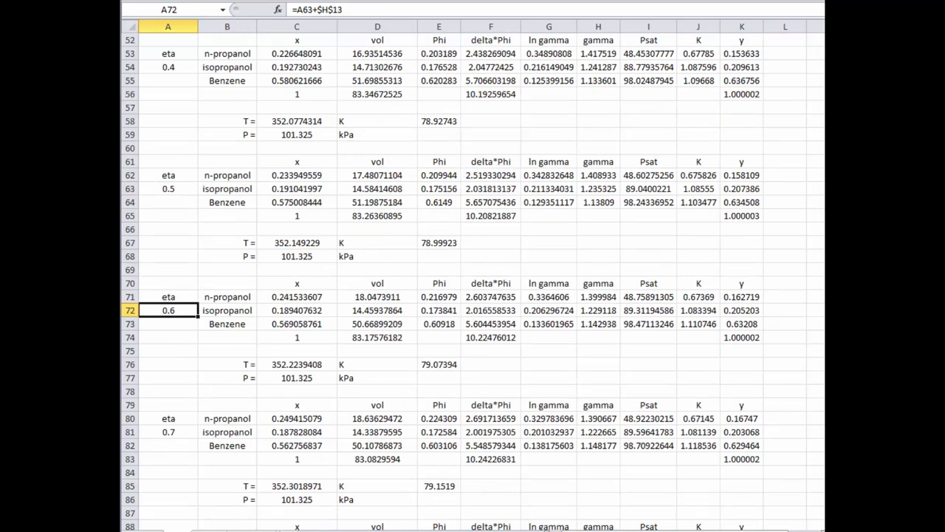
Step: Switch to the worksheet with the -0.1 eta step and examine its eta 0 starting block and the eta -0.1 label
{"action": "key", "text": "ctrl+Page_Down"}
{"action": "scroll", "coordinate": [221, 495], "scroll_direction": "up", "scroll_amount": 20}
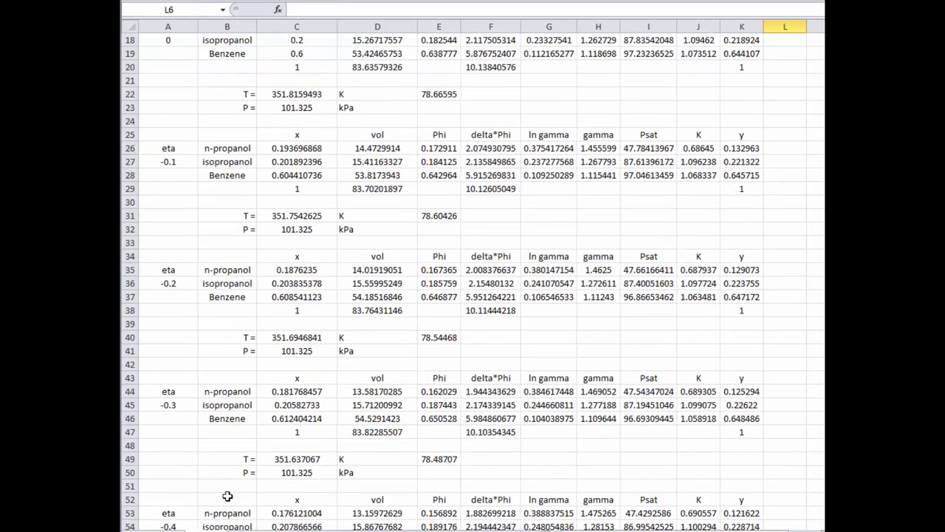
{"action": "left_click_drag", "start_coordinate": [171, 255], "coordinate": [749, 322]}
{"action": "scroll", "coordinate": [409, 352], "scroll_direction": "down", "scroll_amount": 3}
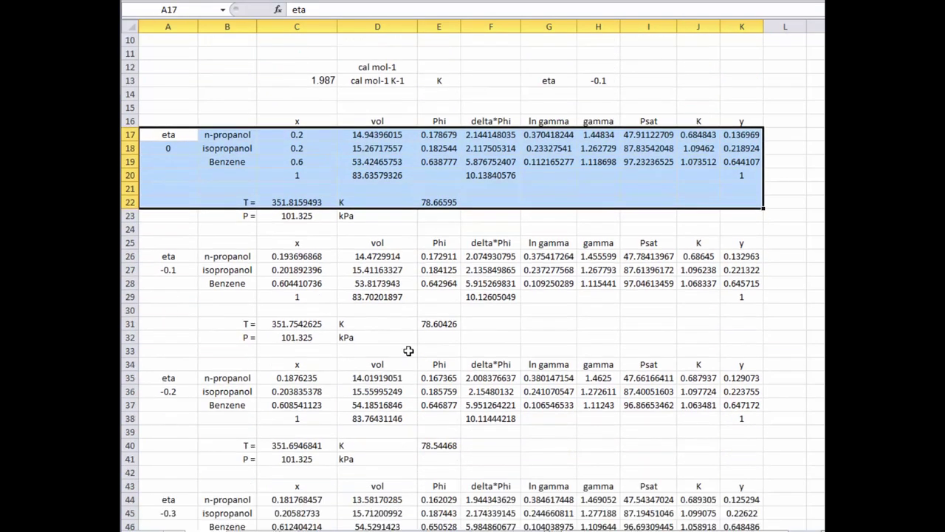
{"action": "left_click_drag", "start_coordinate": [183, 258], "coordinate": [183, 272]}
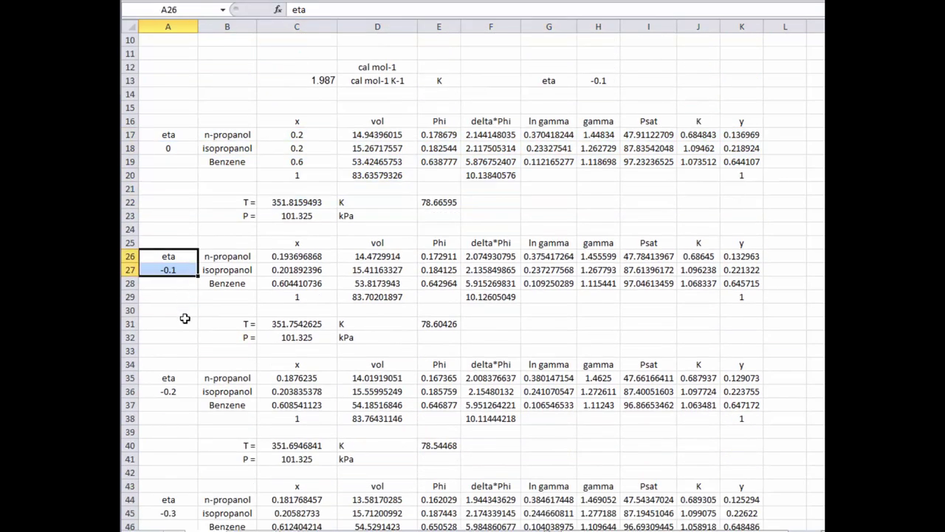
Step: Check the solved temperatures in C31 and C40, and look over the remaining negative eta blocks
{"action": "left_click", "coordinate": [325, 324]}
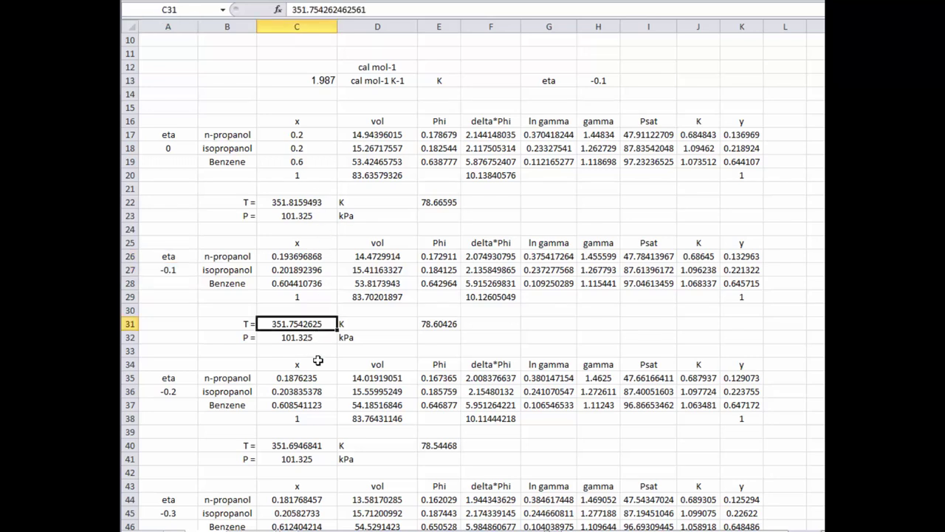
{"action": "scroll", "coordinate": [315, 387], "scroll_direction": "down", "scroll_amount": 1}
{"action": "left_click", "coordinate": [315, 404]}
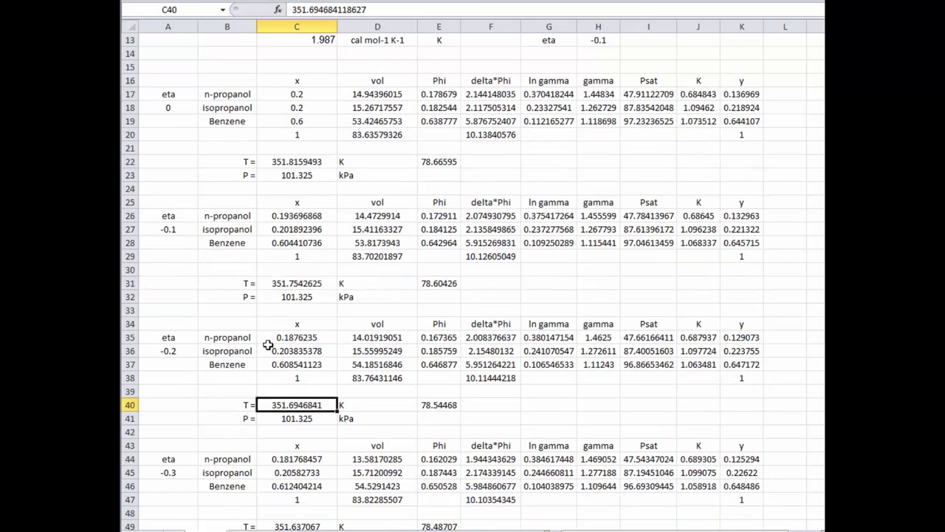
{"action": "scroll", "coordinate": [268, 344], "scroll_direction": "down", "scroll_amount": 2}
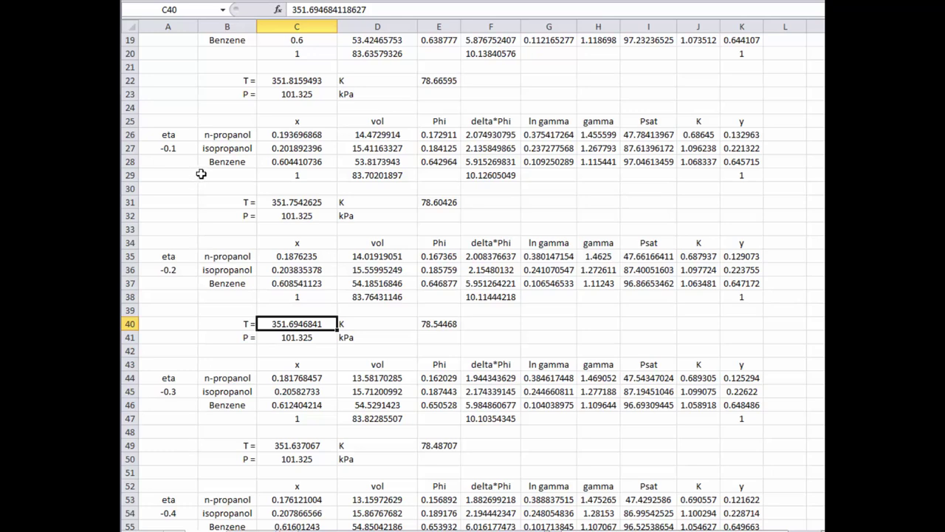
{"action": "scroll", "coordinate": [174, 363], "scroll_direction": "down", "scroll_amount": 5}
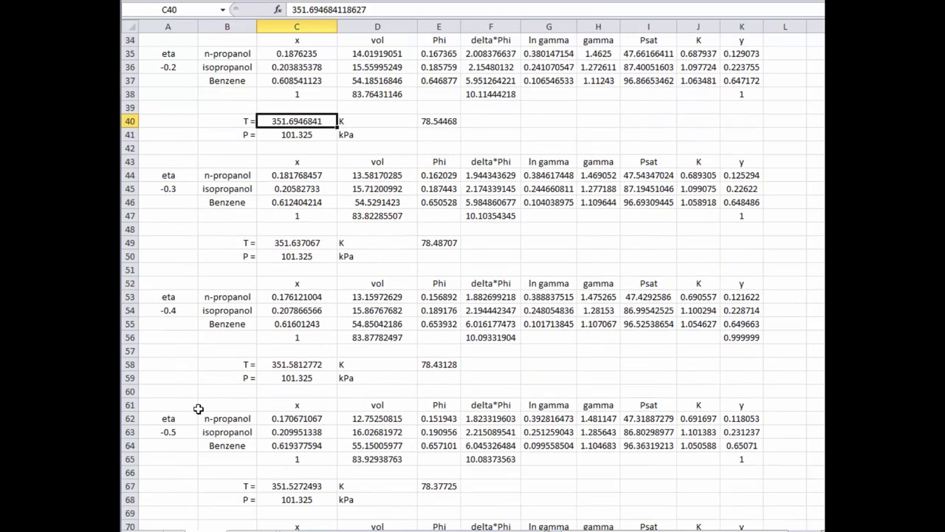
{"action": "scroll", "coordinate": [196, 456], "scroll_direction": "down", "scroll_amount": 6}
{"action": "scroll", "coordinate": [196, 457], "scroll_direction": "up", "scroll_amount": 17}
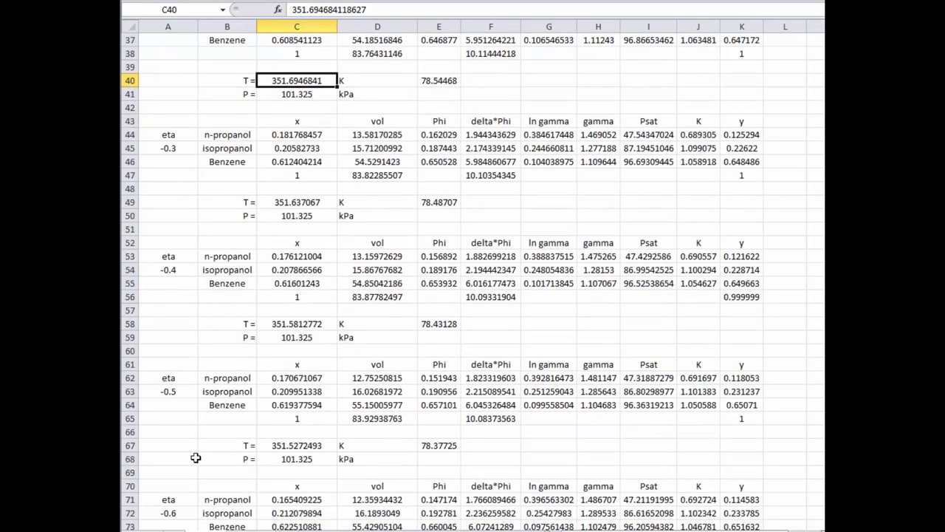
Step: Open the summary worksheet and review its n-propanol and isopropanol headings, the eta values in B5:B25, and the eta 0 row
{"action": "key", "text": "ctrl+Page_Down"}
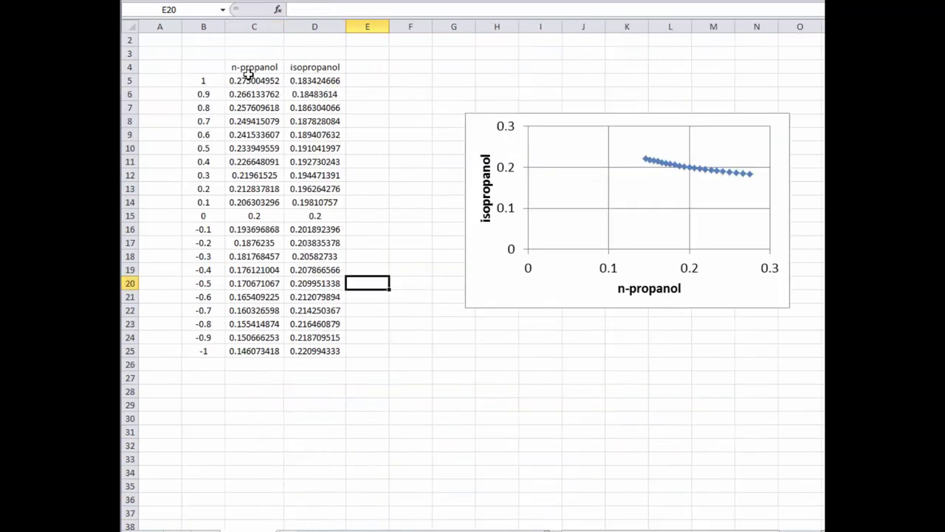
{"action": "left_click_drag", "start_coordinate": [251, 70], "coordinate": [332, 71]}
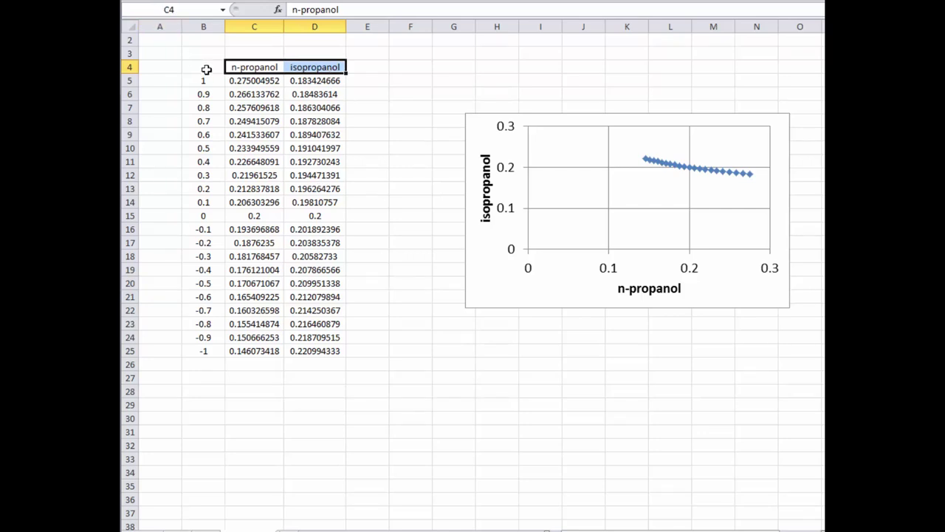
{"action": "left_click_drag", "start_coordinate": [206, 80], "coordinate": [213, 344]}
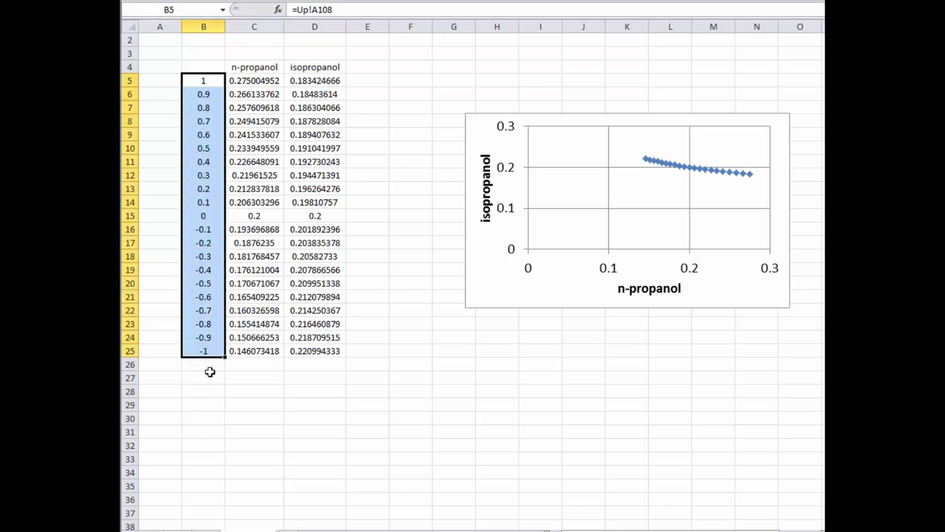
{"action": "left_click_drag", "start_coordinate": [198, 216], "coordinate": [316, 216]}
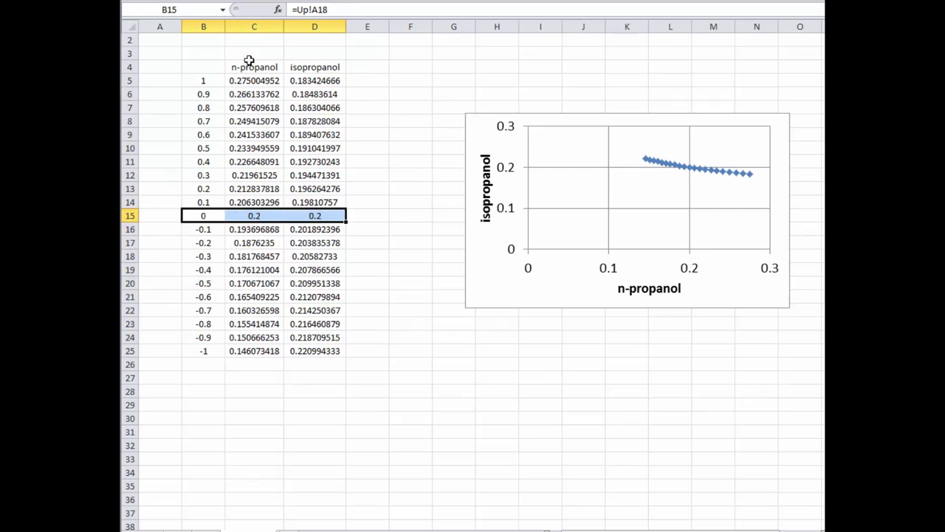
Step: Move the isopropanol versus n-propanol chart closer to the data table and deselect it
{"action": "left_click", "coordinate": [377, 244]}
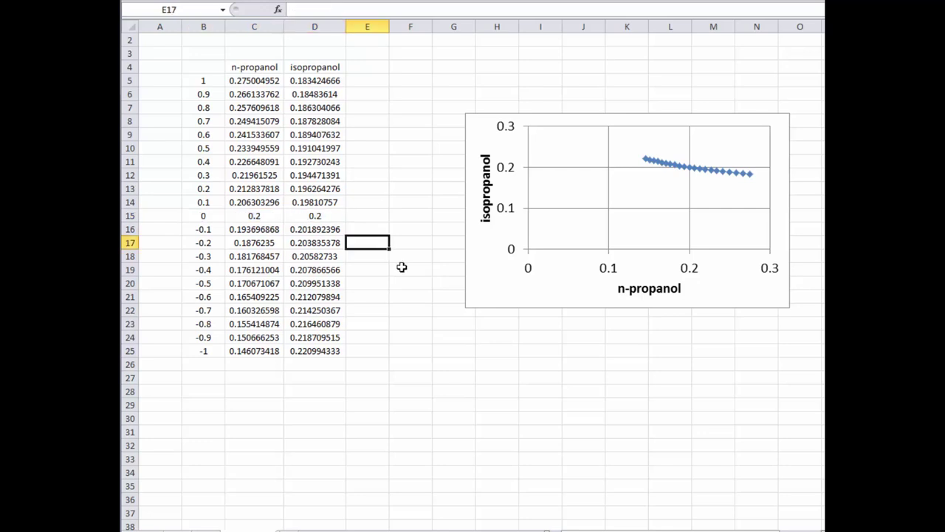
{"action": "left_click_drag", "start_coordinate": [471, 138], "coordinate": [403, 142]}
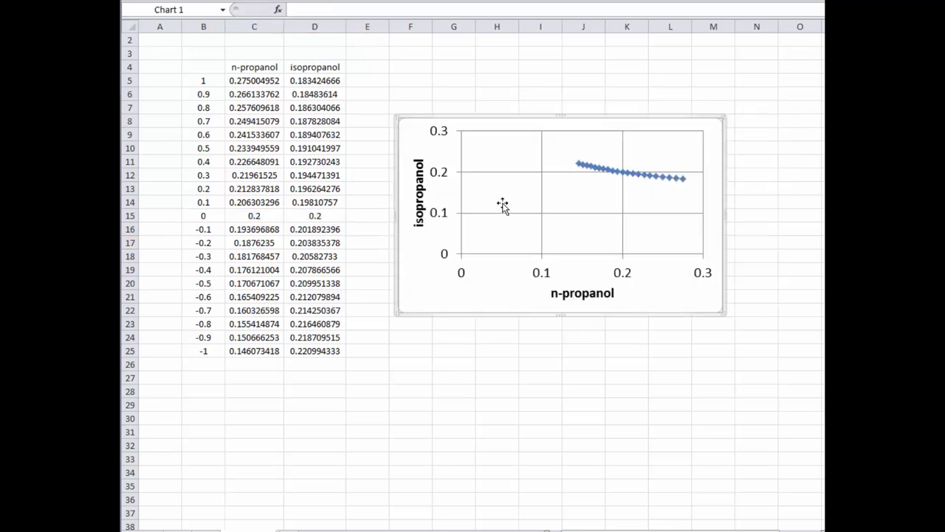
{"action": "left_click", "coordinate": [601, 367]}
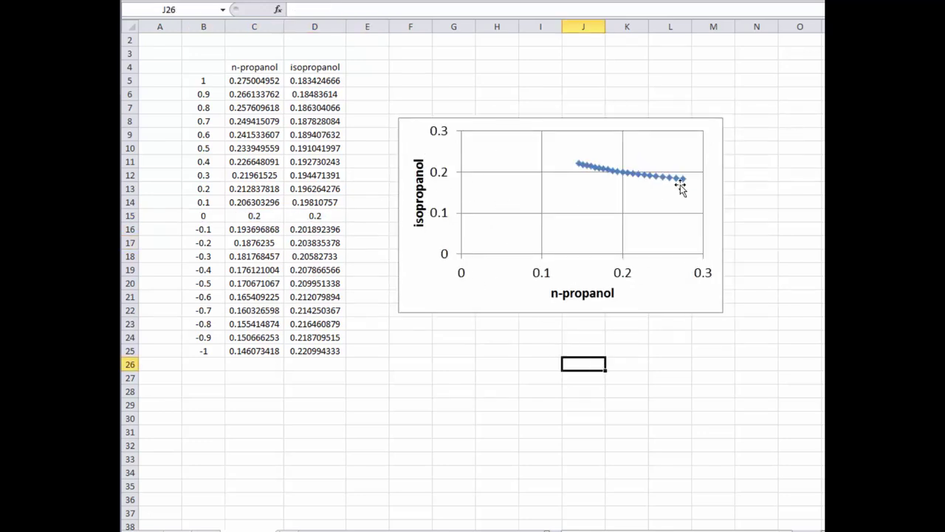